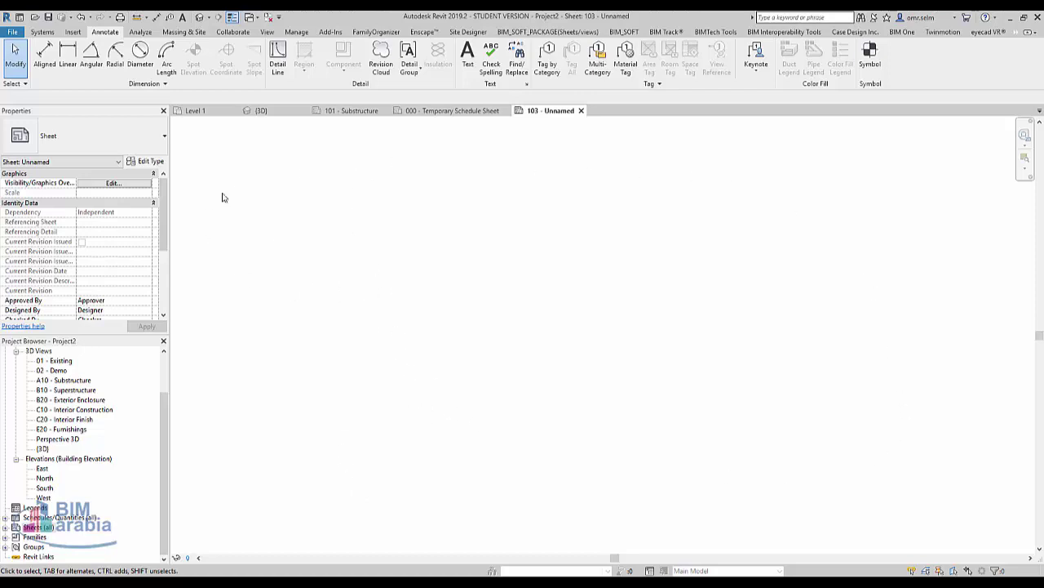
# Create a new title block family from the A - 11 x 8.5 template.
pyautogui.click(12, 32)
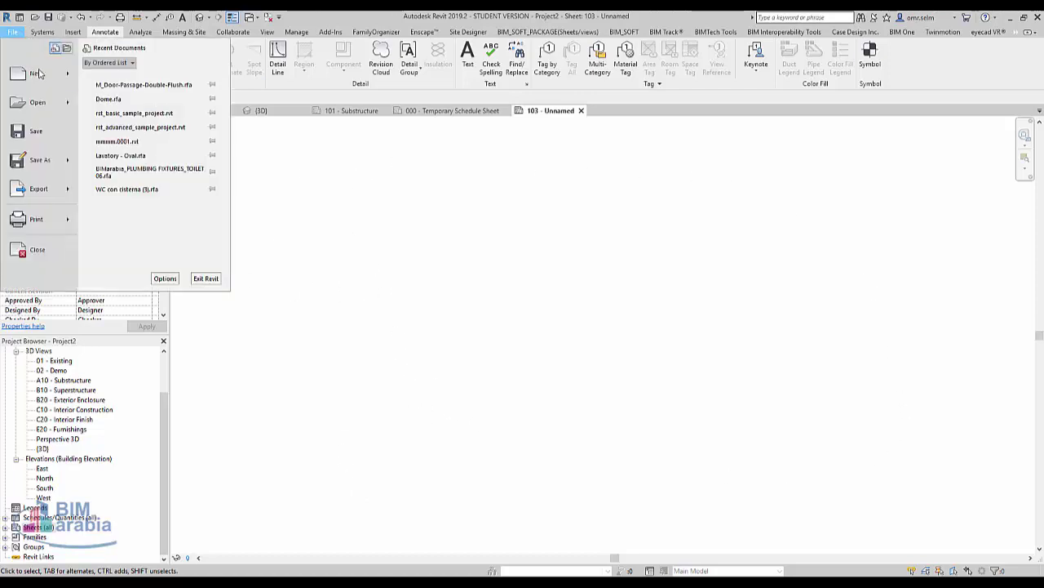
pyautogui.moveTo(37, 73)
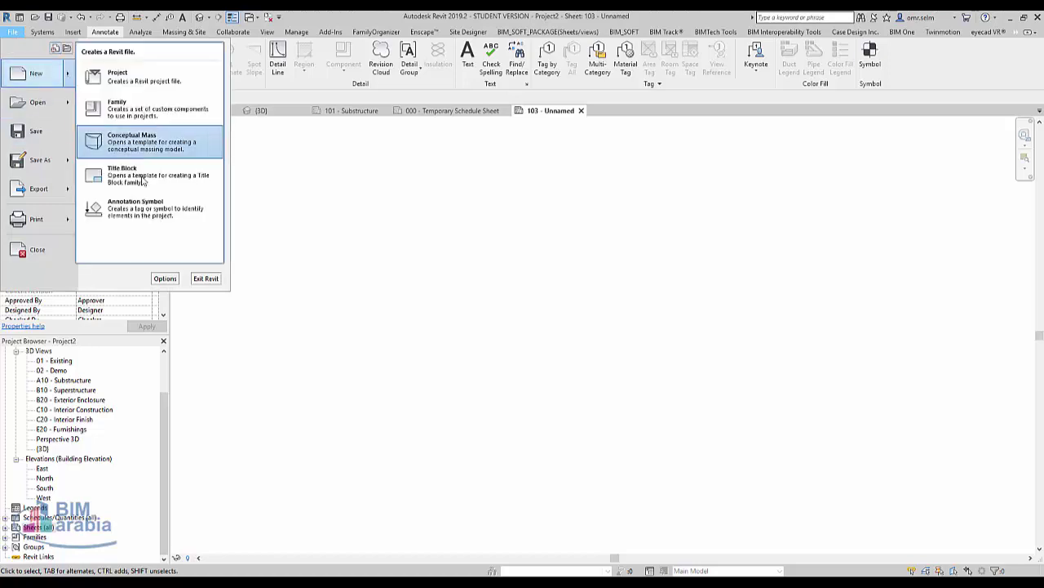
pyautogui.click(139, 175)
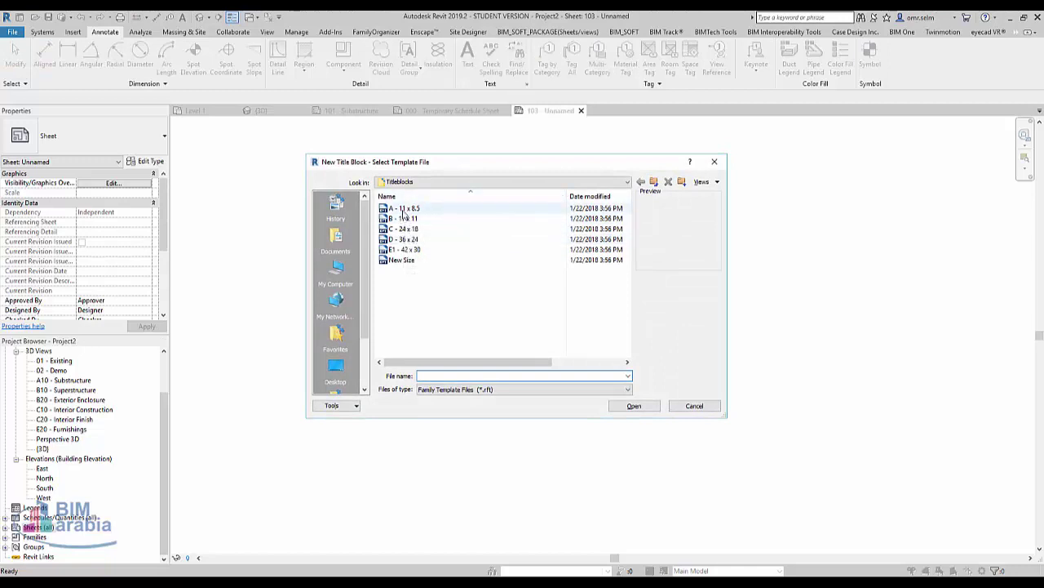
pyautogui.click(405, 210)
pyautogui.click(636, 408)
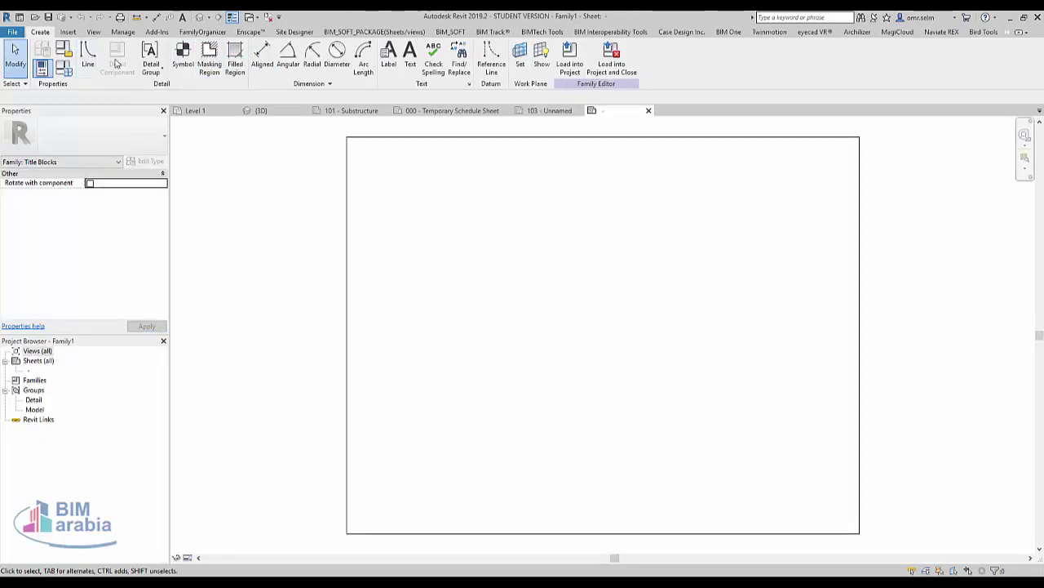
# Start an image import and browse to the D:\bim\design folder.
pyautogui.click(68, 31)
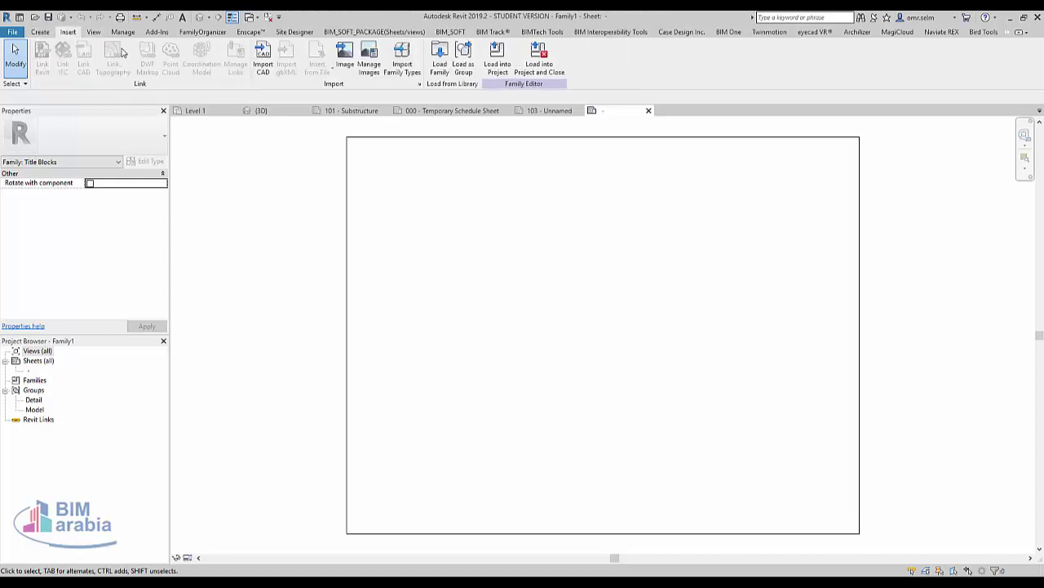
pyautogui.click(346, 55)
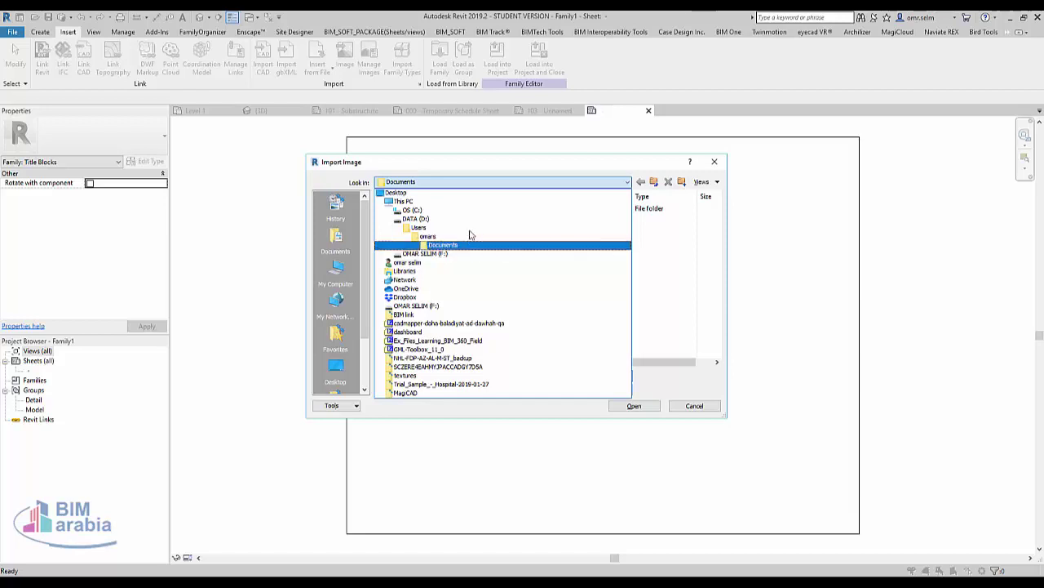
pyautogui.click(472, 220)
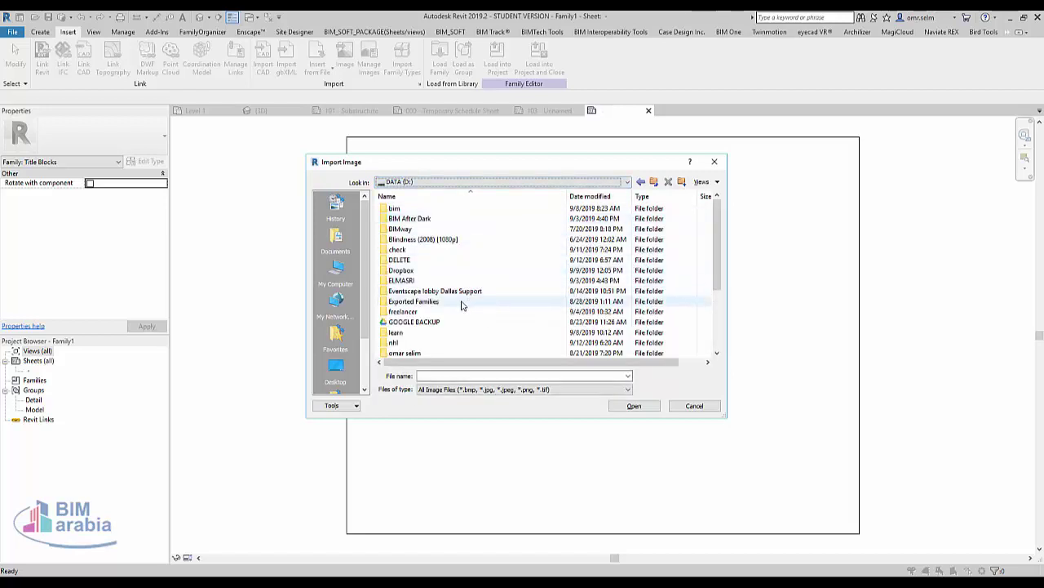
pyautogui.doubleClick(394, 208)
pyautogui.scroll(-1, 422, 326)
pyautogui.scroll(-4, 433, 338)
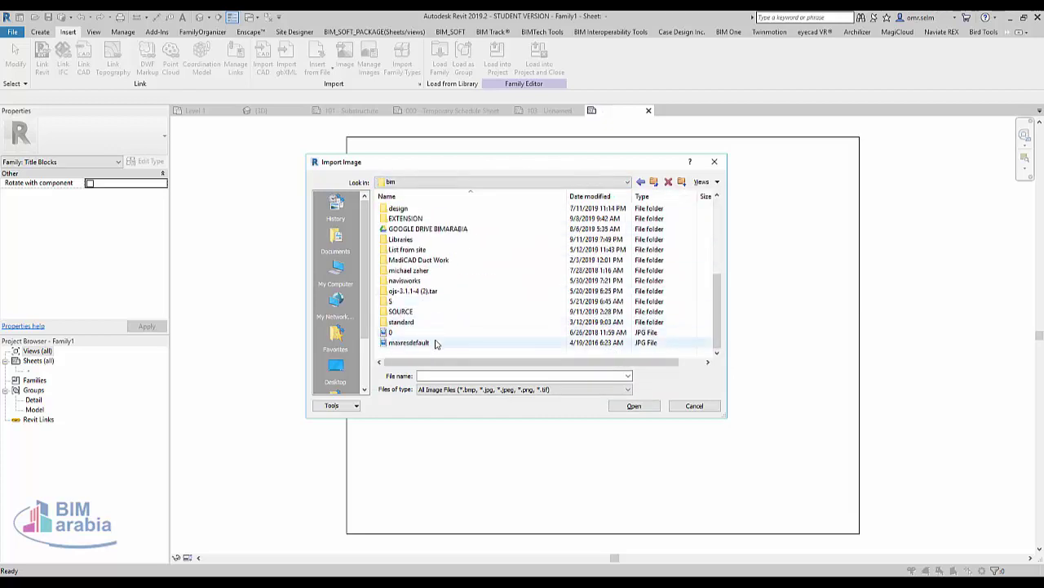
pyautogui.click(435, 343)
pyautogui.scroll(1, 442, 316)
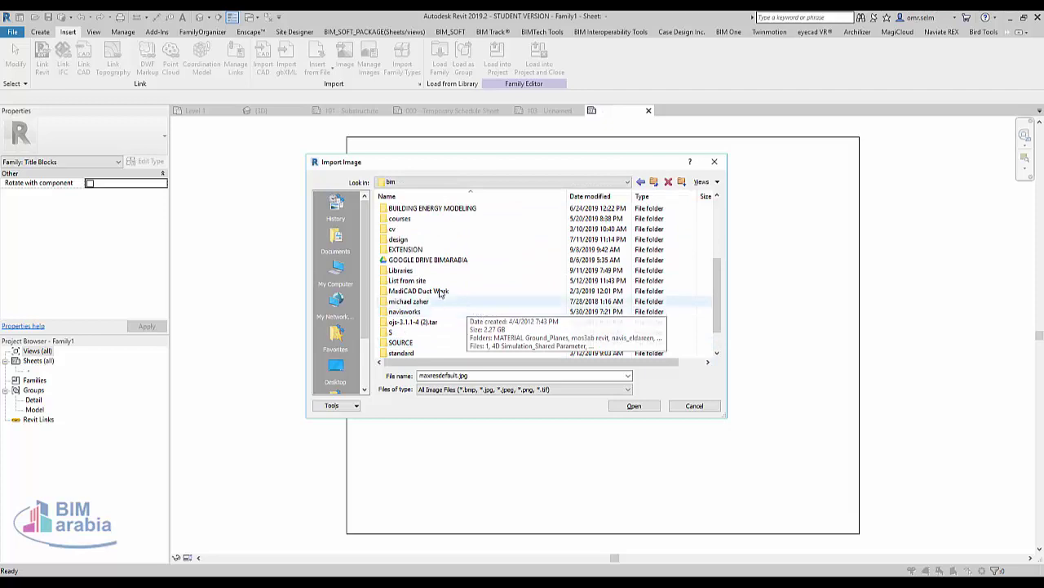
pyautogui.doubleClick(400, 239)
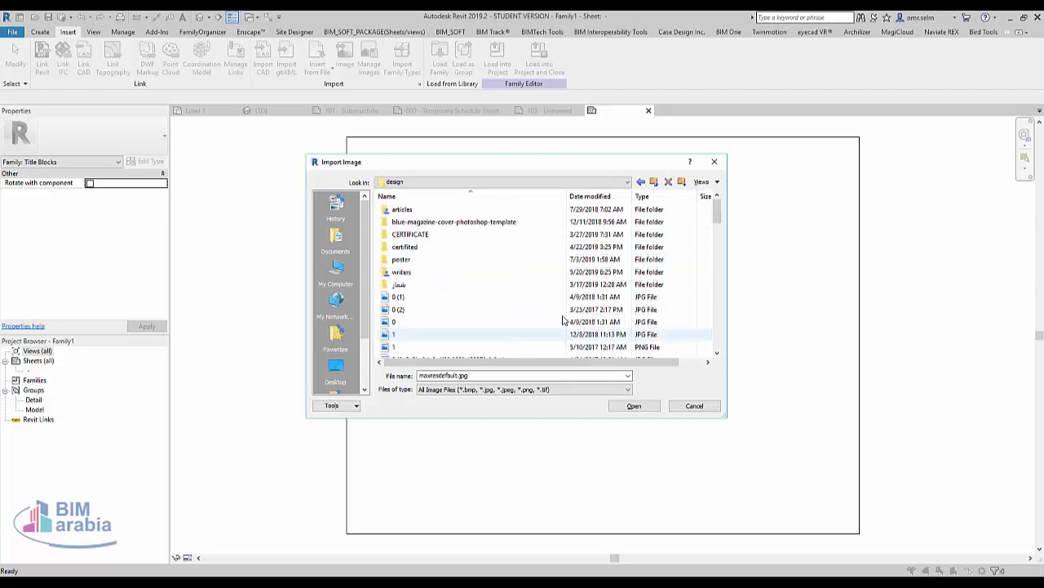
# Show the design folder's files as thumbnails and select the magazine collage photo.
pyautogui.keyDown('ctrl'); pyautogui.scroll(2, 563, 320); pyautogui.keyUp('ctrl')
pyautogui.keyDown('ctrl'); pyautogui.scroll(1, 562, 323); pyautogui.keyUp('ctrl')
pyautogui.keyDown('ctrl'); pyautogui.scroll(1, 561, 325); pyautogui.keyUp('ctrl')
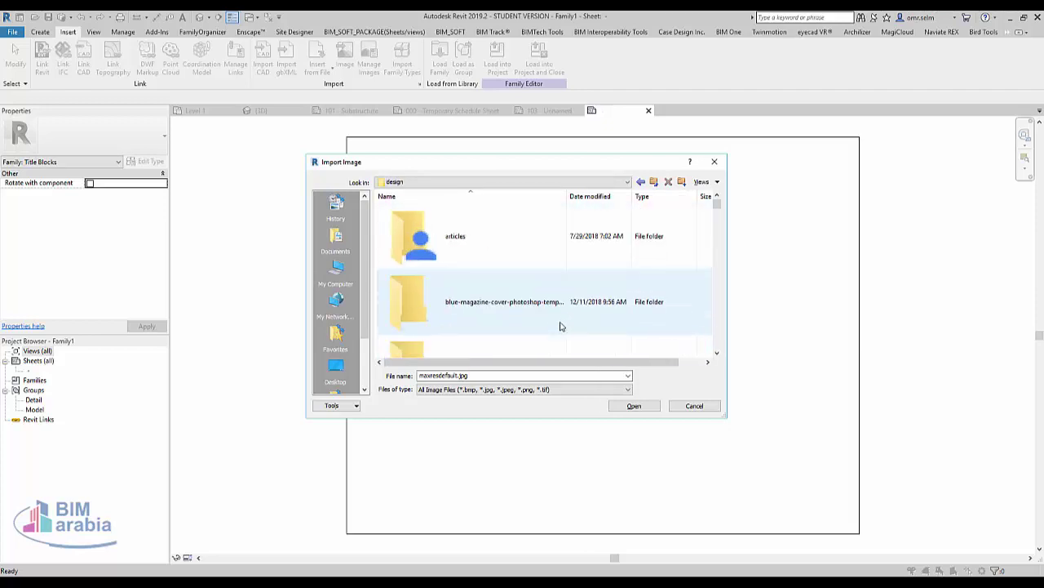
pyautogui.keyDown('ctrl'); pyautogui.scroll(-2, 561, 326); pyautogui.keyUp('ctrl')
pyautogui.click(708, 181)
pyautogui.click(727, 218)
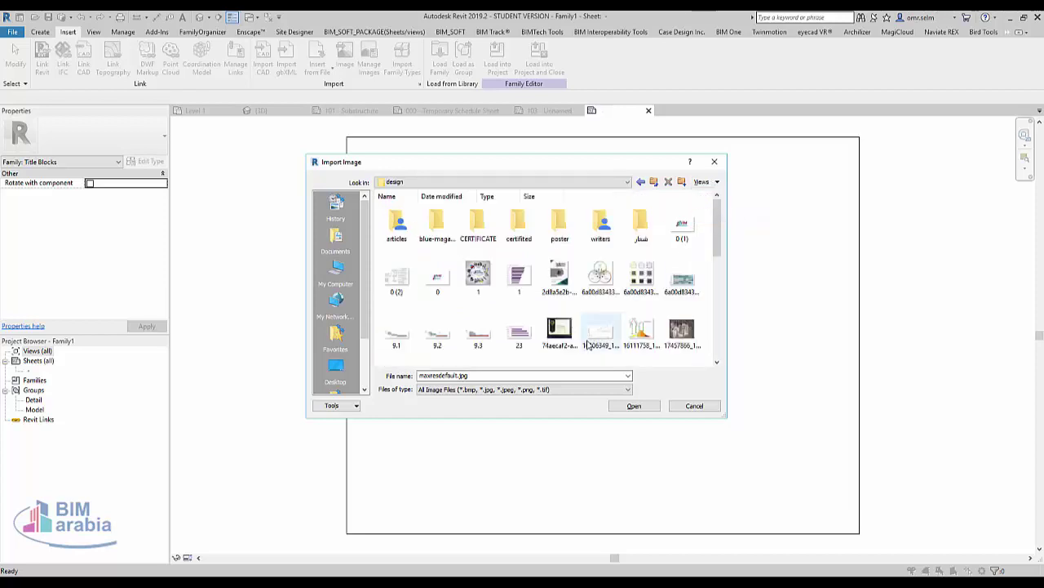
pyautogui.scroll(-3, 595, 339)
pyautogui.scroll(1, 621, 330)
pyautogui.scroll(1, 652, 318)
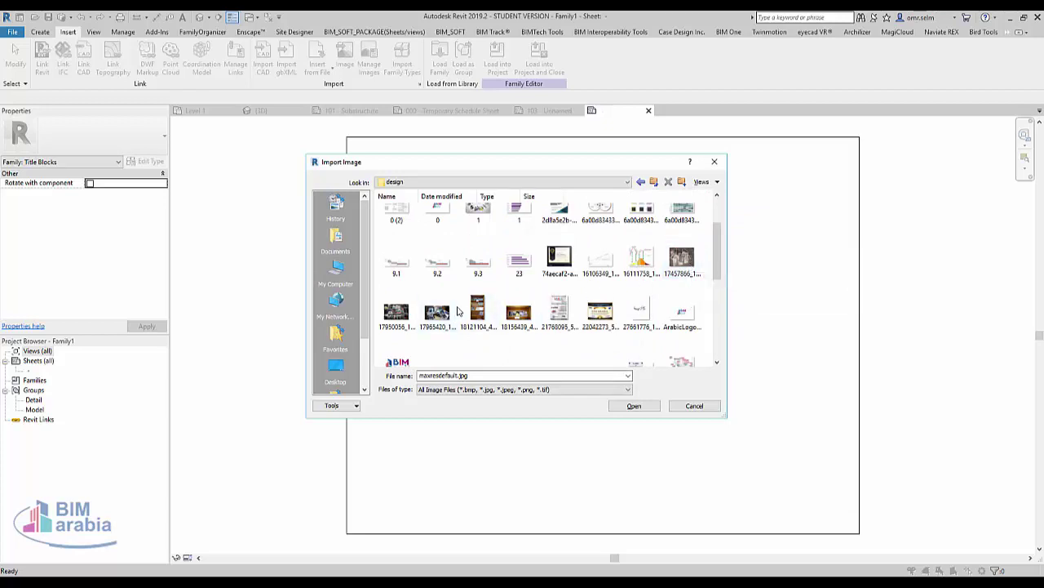
pyautogui.click(453, 313)
# Import the magazine collage photo, shrink it, and move it into the sheet's upper-left area.
pyautogui.doubleClick(453, 313)
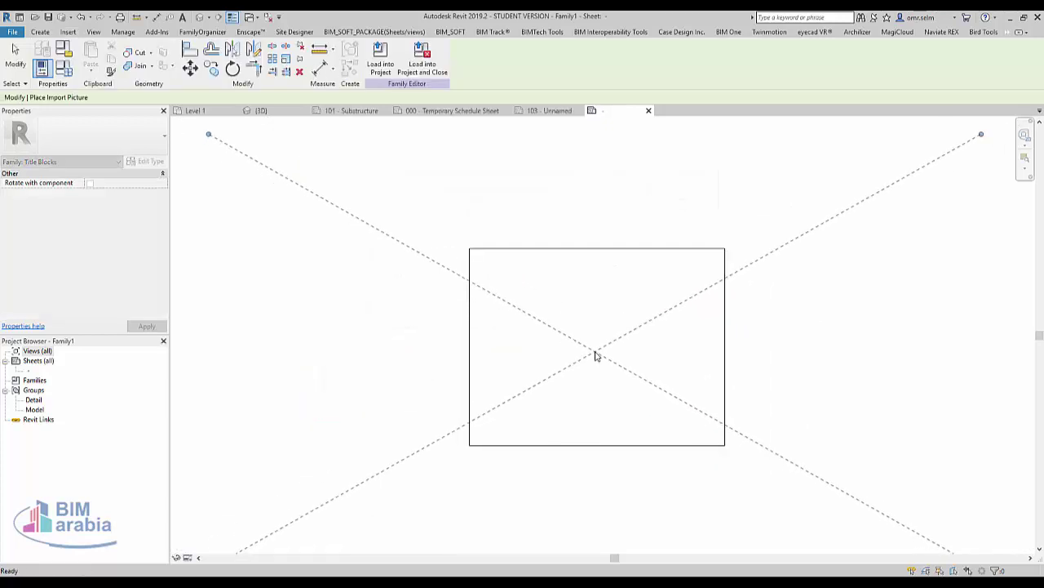
pyautogui.click(594, 343)
pyautogui.scroll(-2, 592, 336)
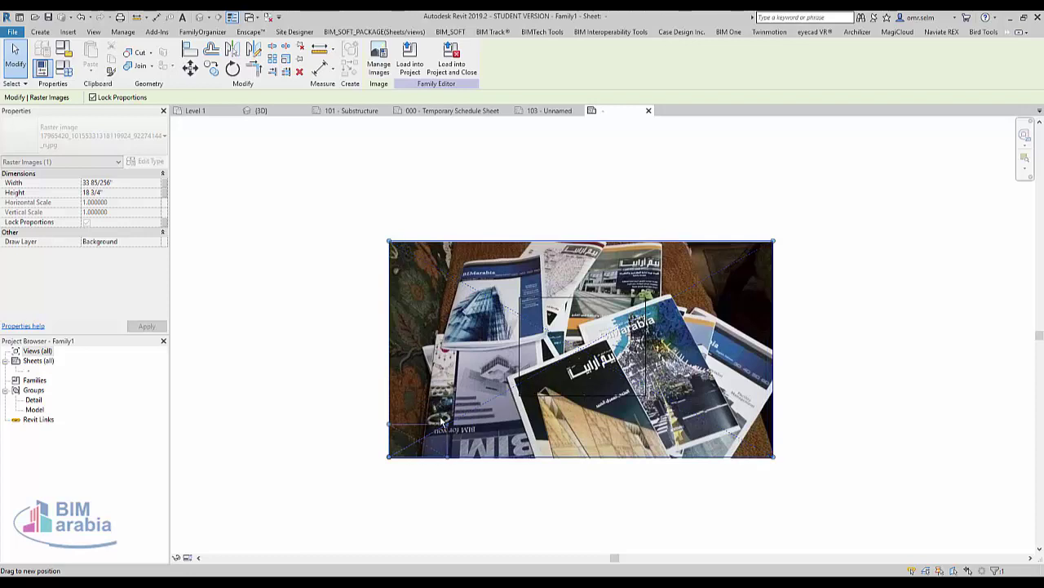
pyautogui.moveTo(775, 239); pyautogui.dragTo(442, 428)
pyautogui.moveTo(407, 463); pyautogui.dragTo(546, 356)
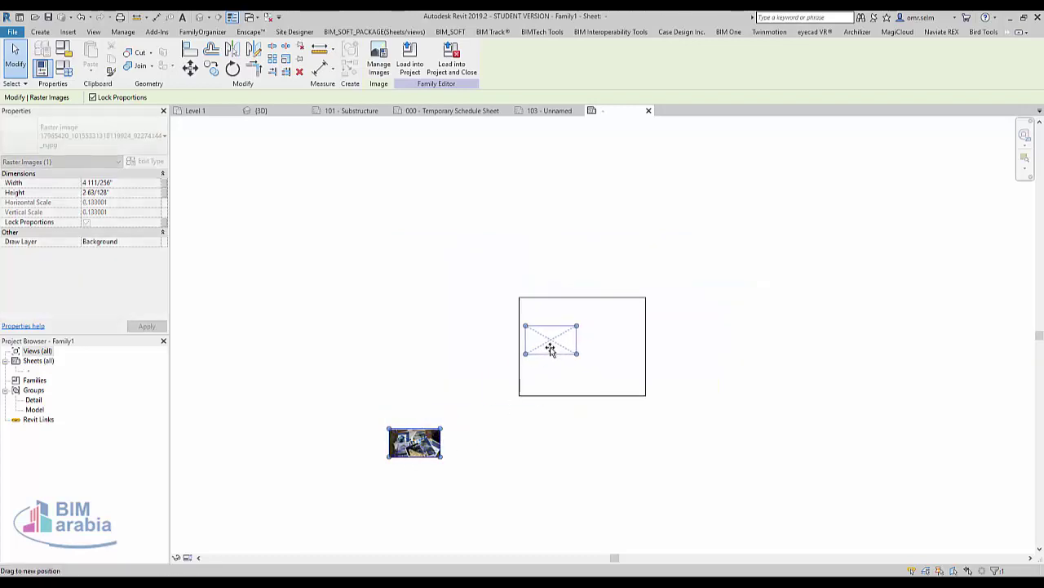
pyautogui.scroll(2, 587, 346)
pyautogui.scroll(1, 588, 346)
pyautogui.click(591, 342)
pyautogui.scroll(2, 639, 371)
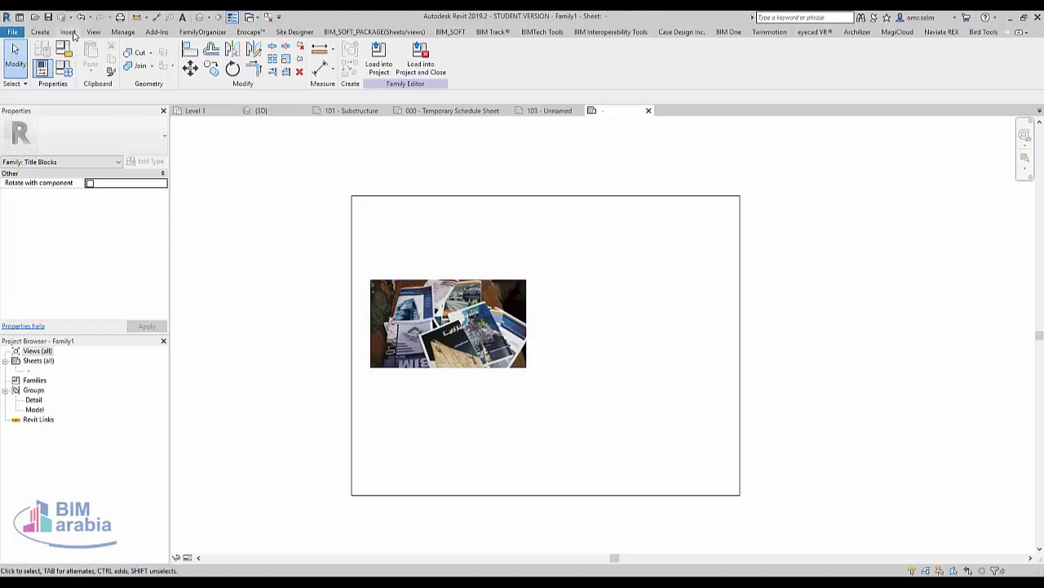
pyautogui.click(41, 32)
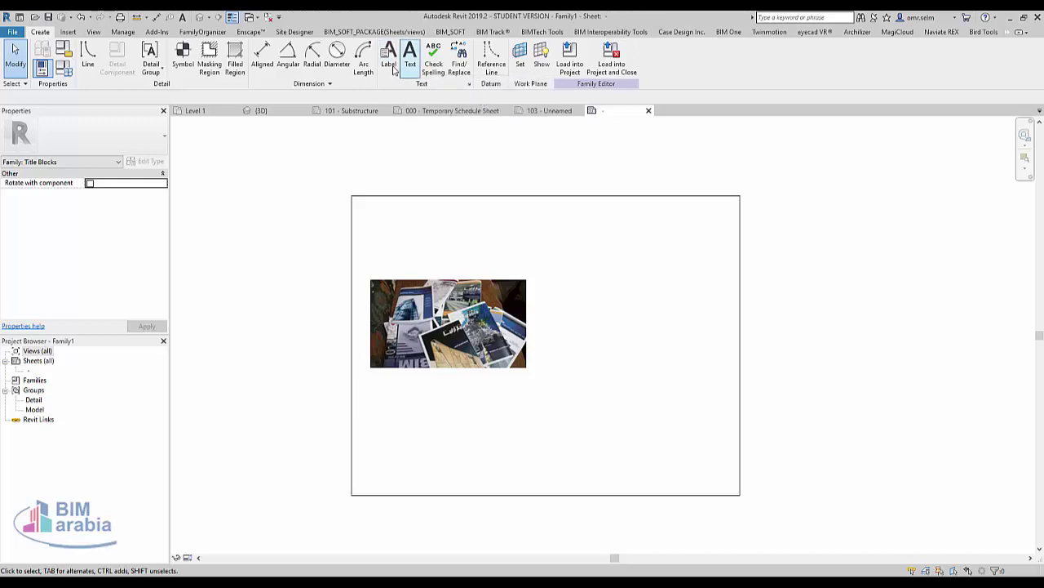
# Start a new label near the sheet's top-left and browse the Edit Label parameter list.
pyautogui.click(388, 58)
pyautogui.click(385, 233)
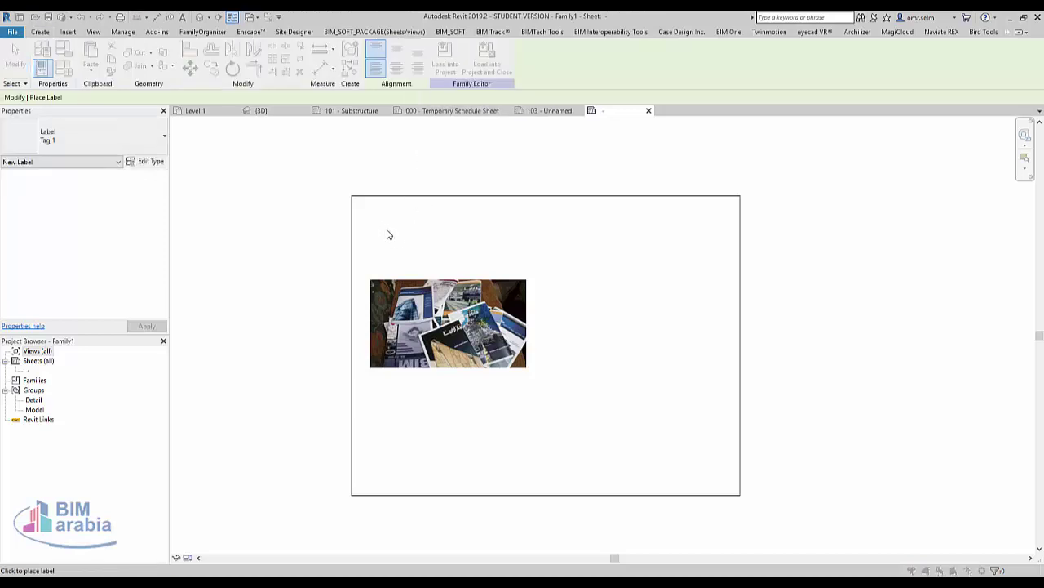
pyautogui.scroll(-1, 377, 318)
pyautogui.scroll(-1, 389, 347)
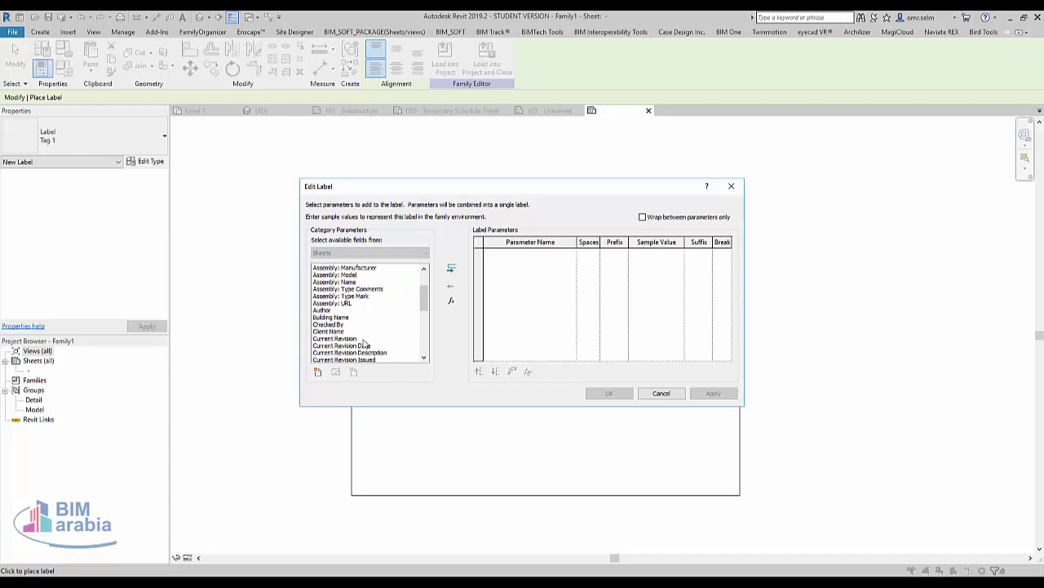
pyautogui.scroll(-1, 352, 336)
pyautogui.scroll(-1, 359, 338)
pyautogui.scroll(-1, 366, 340)
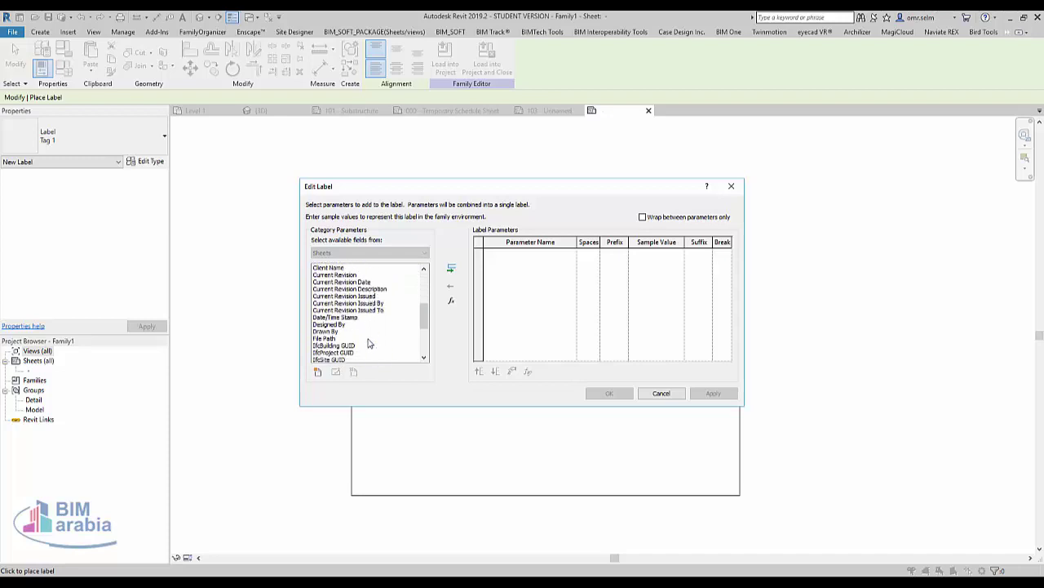
pyautogui.scroll(-1, 365, 347)
pyautogui.scroll(-4, 363, 350)
pyautogui.click(341, 281)
pyautogui.scroll(2, 347, 289)
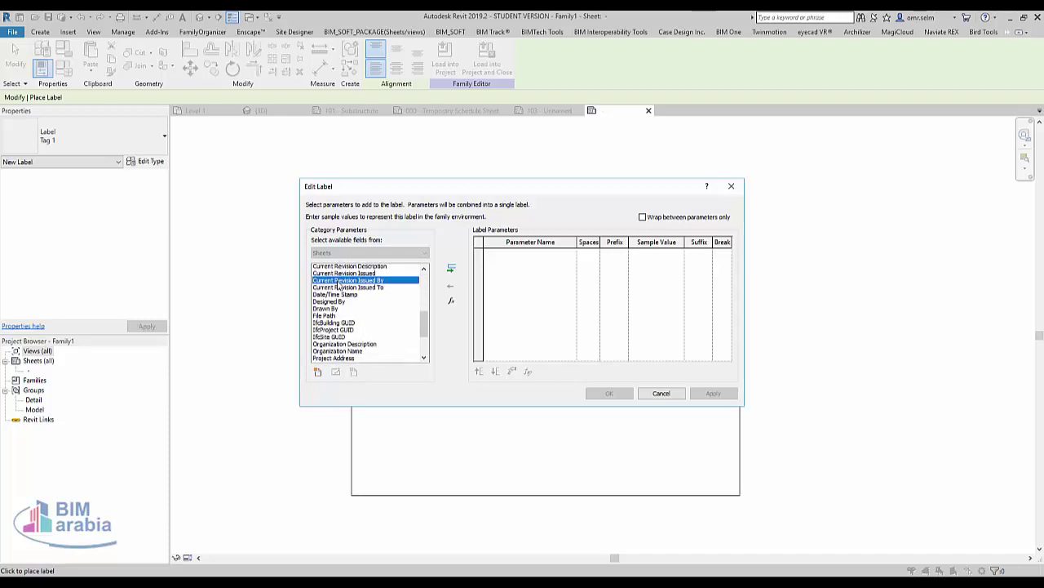
pyautogui.scroll(1, 352, 293)
pyautogui.scroll(-1, 392, 353)
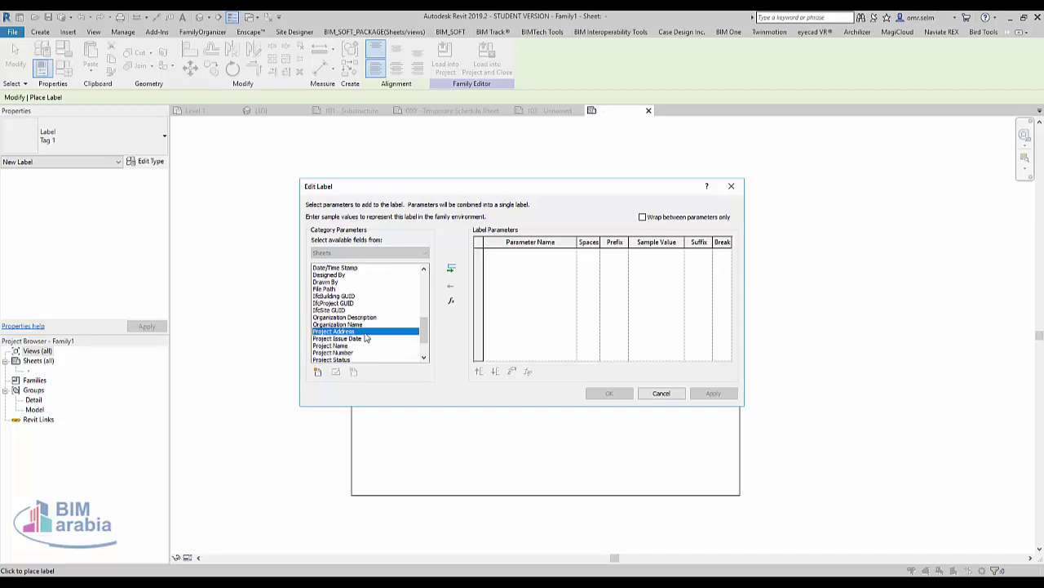
# Build the label from Project Name and Project Number on separate lines, then widen it.
pyautogui.click(356, 346)
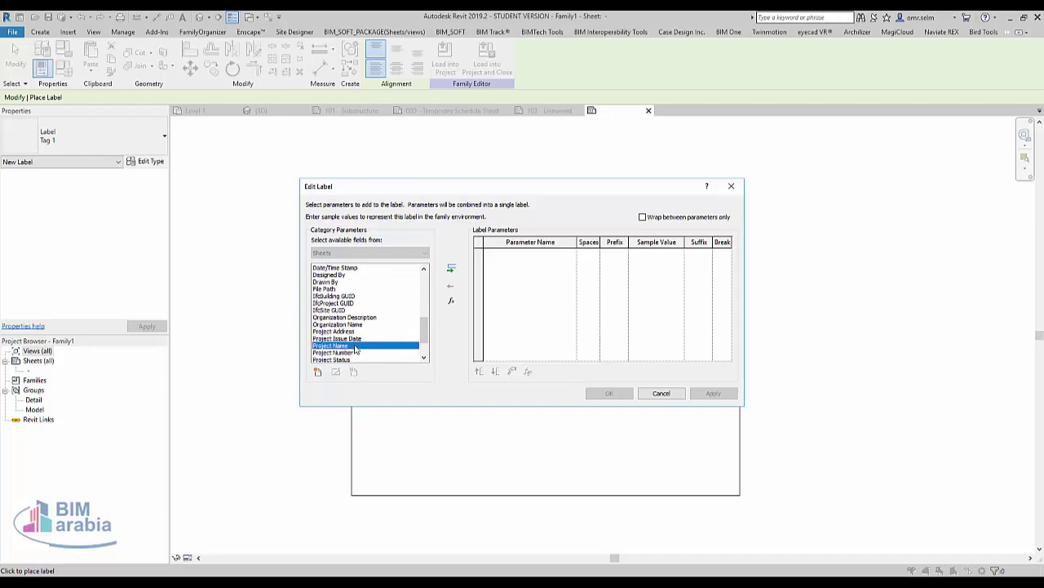
pyautogui.doubleClick(356, 346)
pyautogui.doubleClick(355, 347)
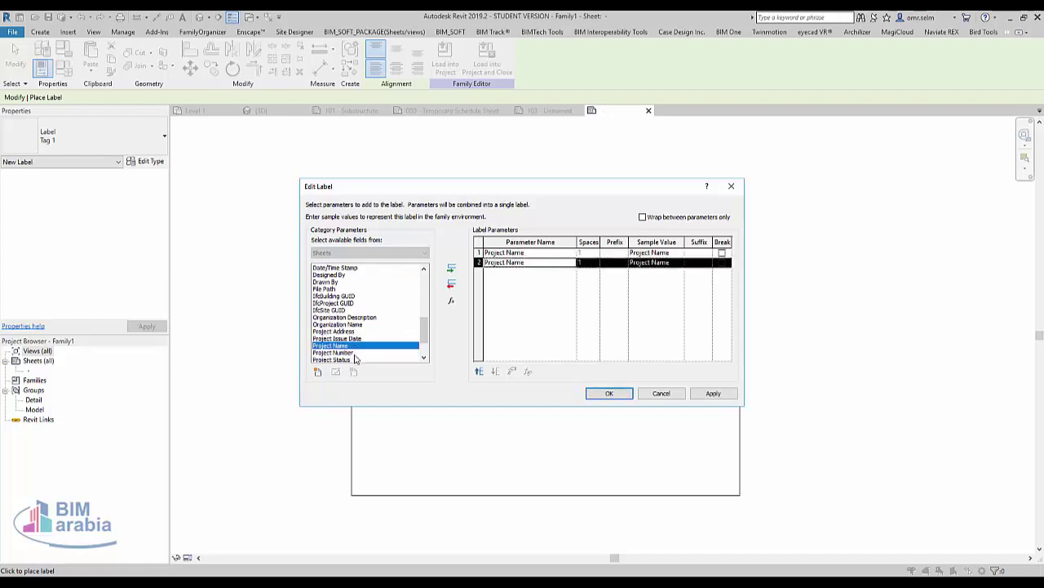
pyautogui.doubleClick(354, 354)
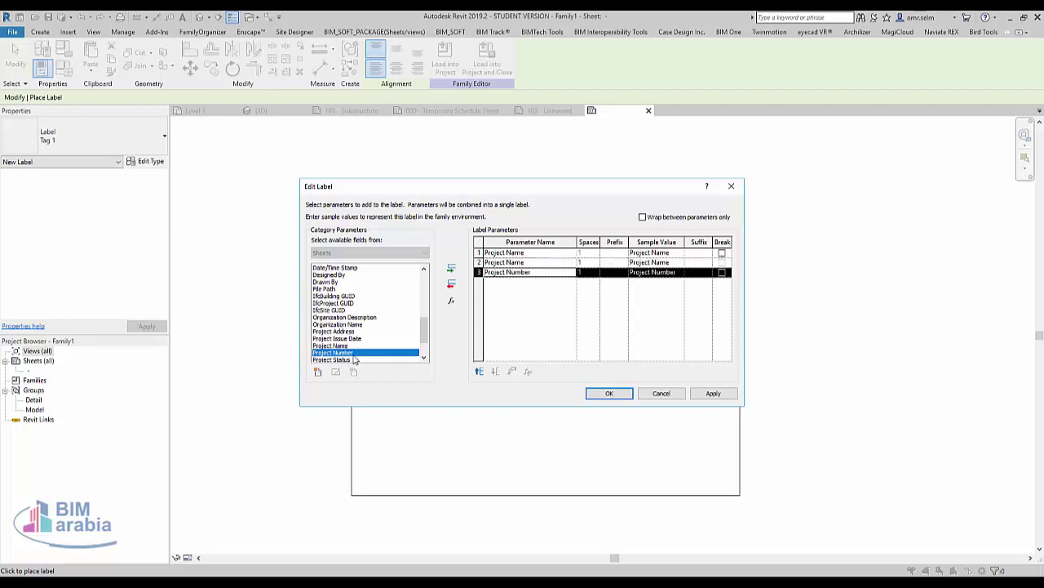
pyautogui.click(479, 262)
pyautogui.click(451, 284)
pyautogui.click(721, 253)
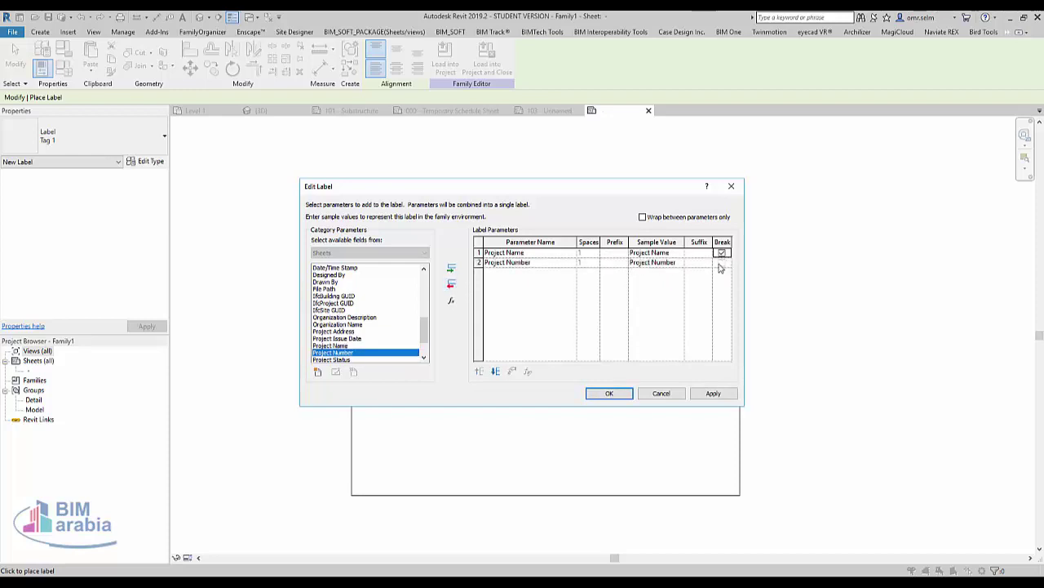
pyautogui.click(609, 393)
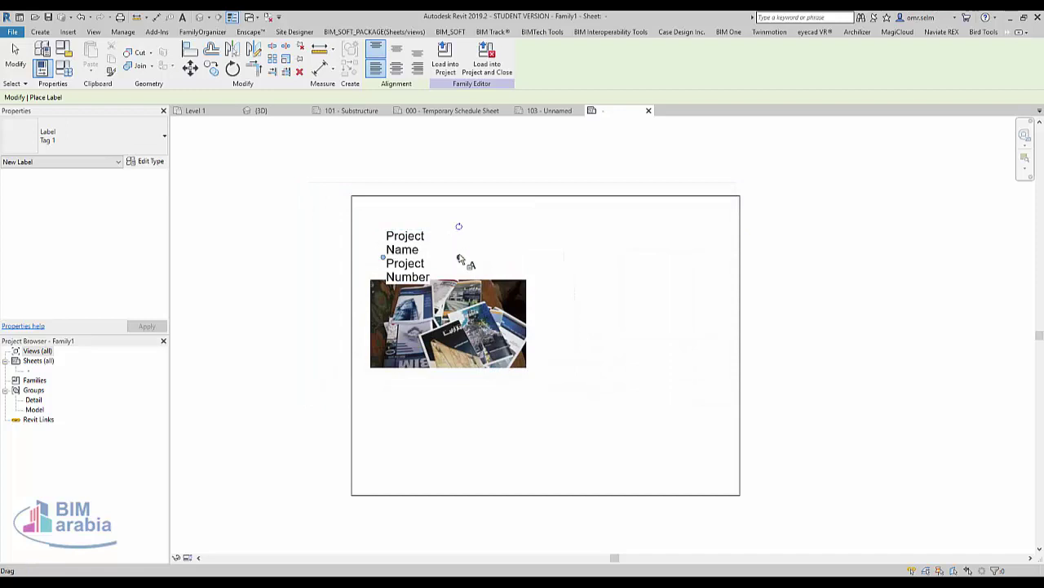
pyautogui.moveTo(458, 257); pyautogui.dragTo(541, 245)
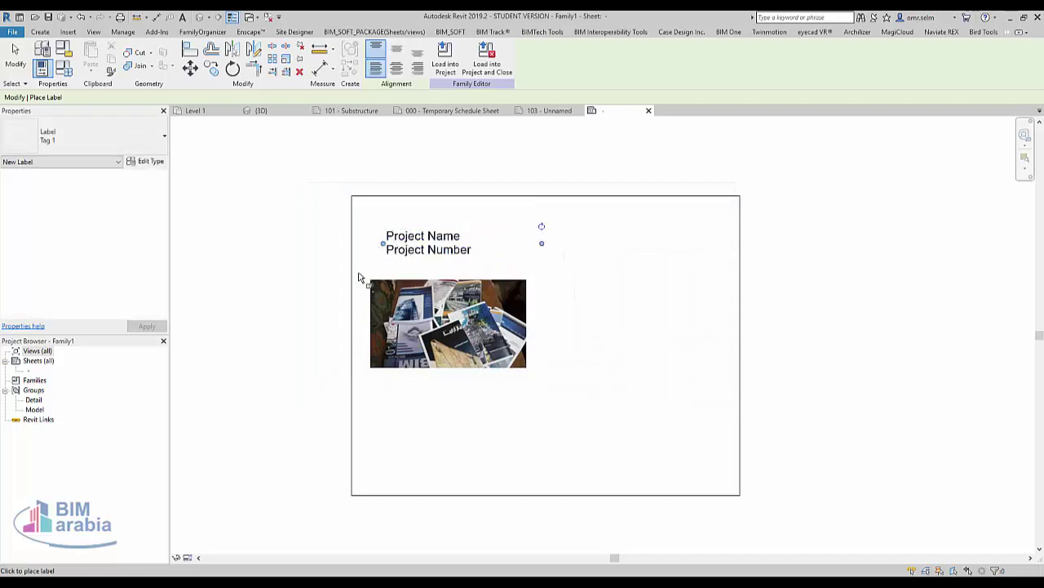
pyautogui.press('Escape')
pyautogui.click(43, 32)
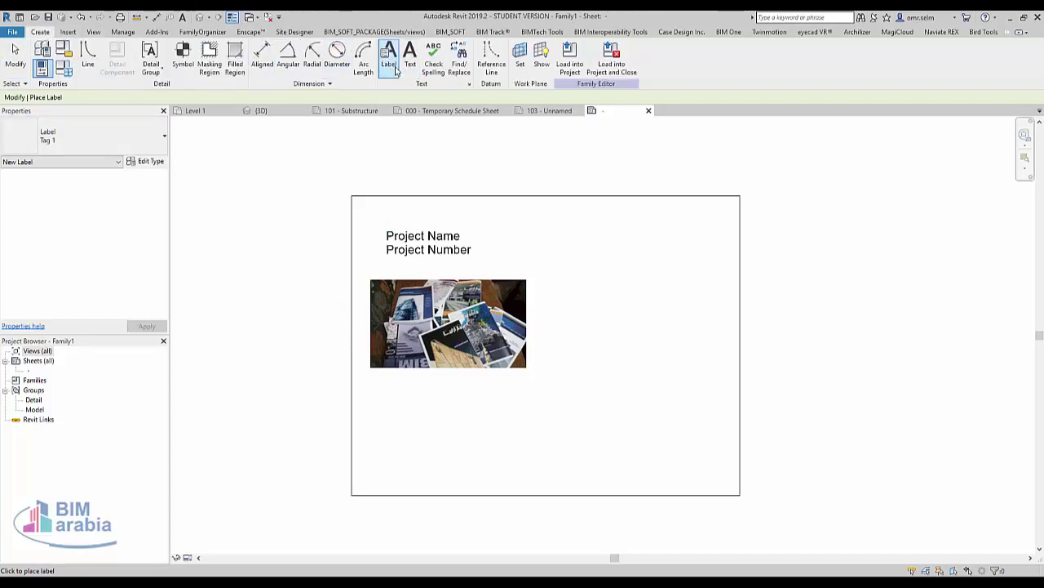
# Place a new label containing the Project Status parameter.
pyautogui.click(506, 410)
pyautogui.scroll(-5, 392, 323)
pyautogui.scroll(-5, 386, 312)
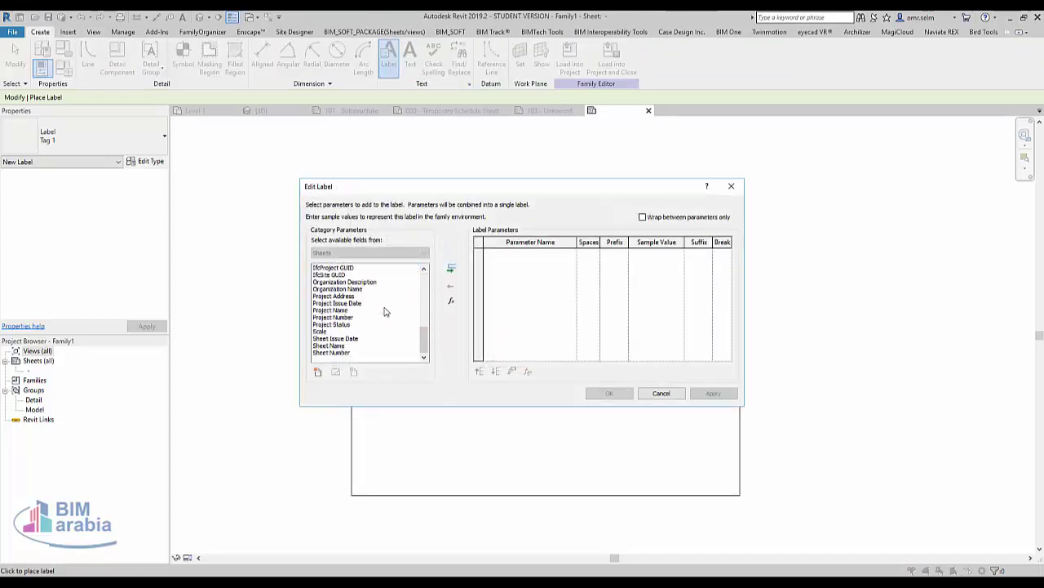
pyautogui.click(351, 325)
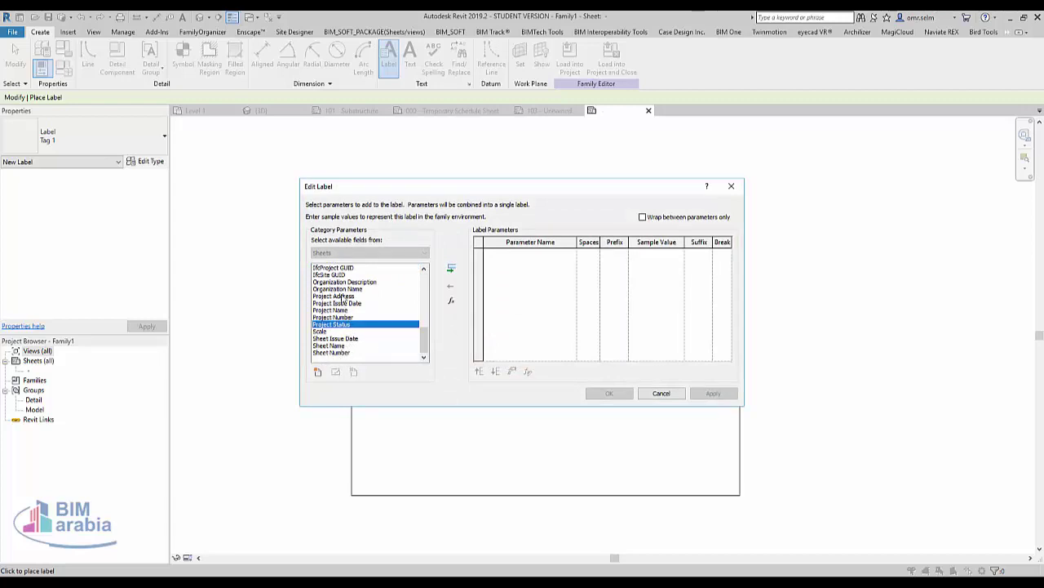
pyautogui.scroll(1, 342, 300)
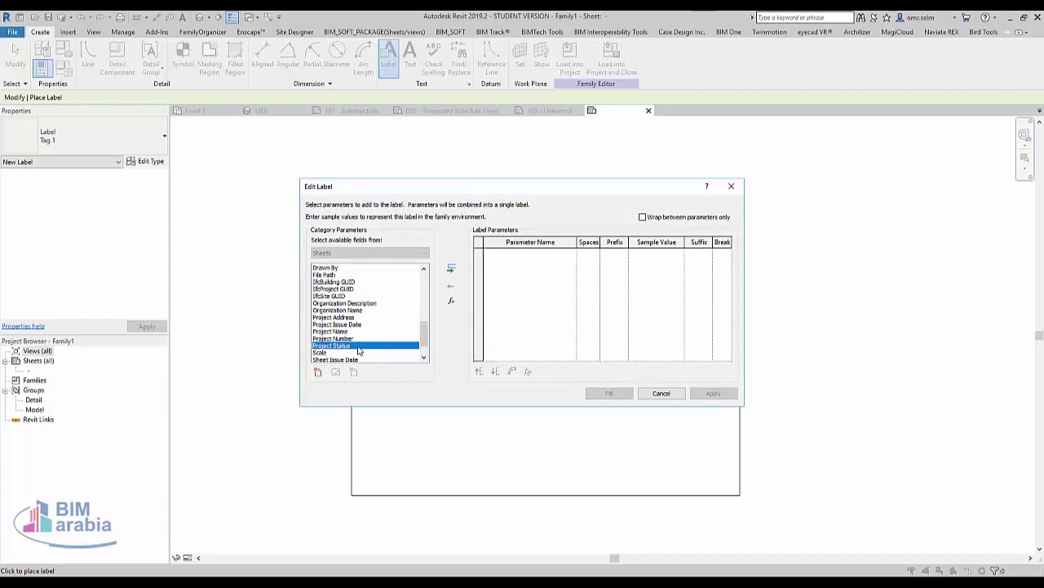
pyautogui.doubleClick(359, 351)
pyautogui.click(609, 393)
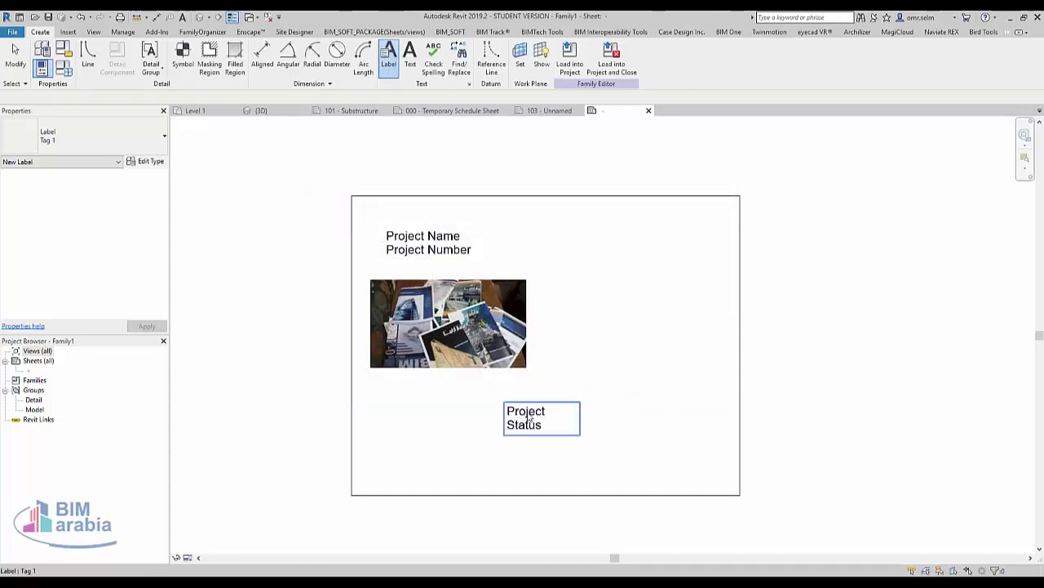
pyautogui.press('Escape')
# Move the Project Status label below the logo and widen it onto one line.
pyautogui.moveTo(522, 418)
pyautogui.mouseDown()
pyautogui.moveTo(416, 406)
pyautogui.moveTo(395, 390)
pyautogui.mouseUp()
pyautogui.moveTo(460, 400); pyautogui.dragTo(531, 401)
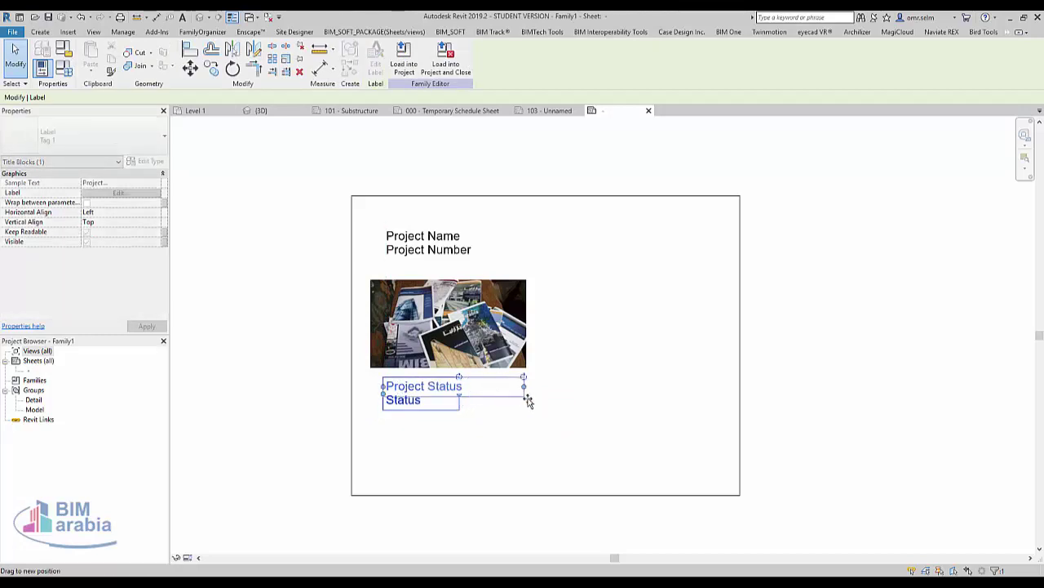
pyautogui.click(489, 448)
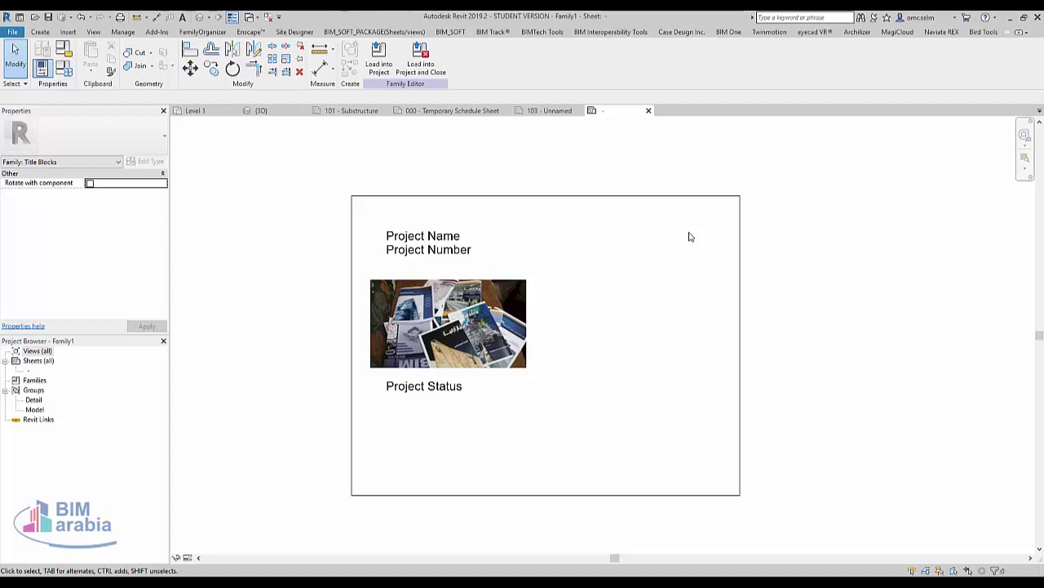
pyautogui.click(40, 32)
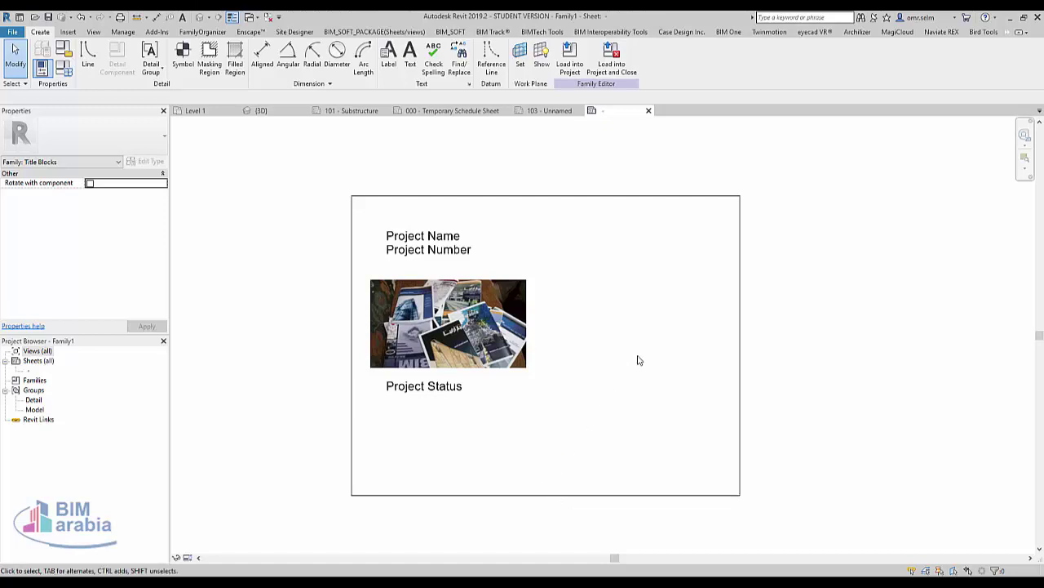
# Load Family1 into the project without saving and create a new sheet using it.
pyautogui.click(612, 57)
pyautogui.click(552, 300)
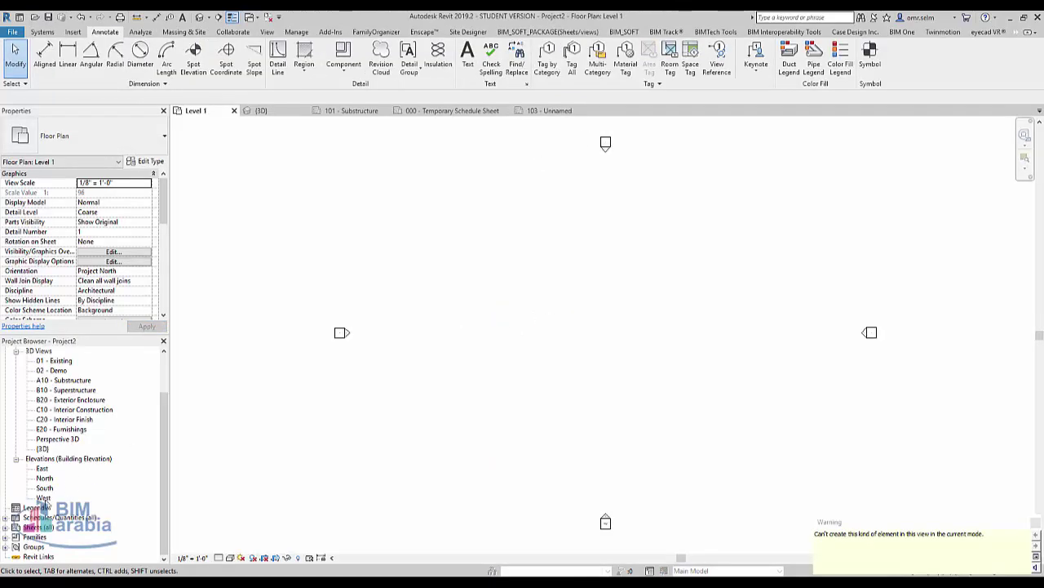
pyautogui.click(40, 526)
pyautogui.rightClick(41, 527)
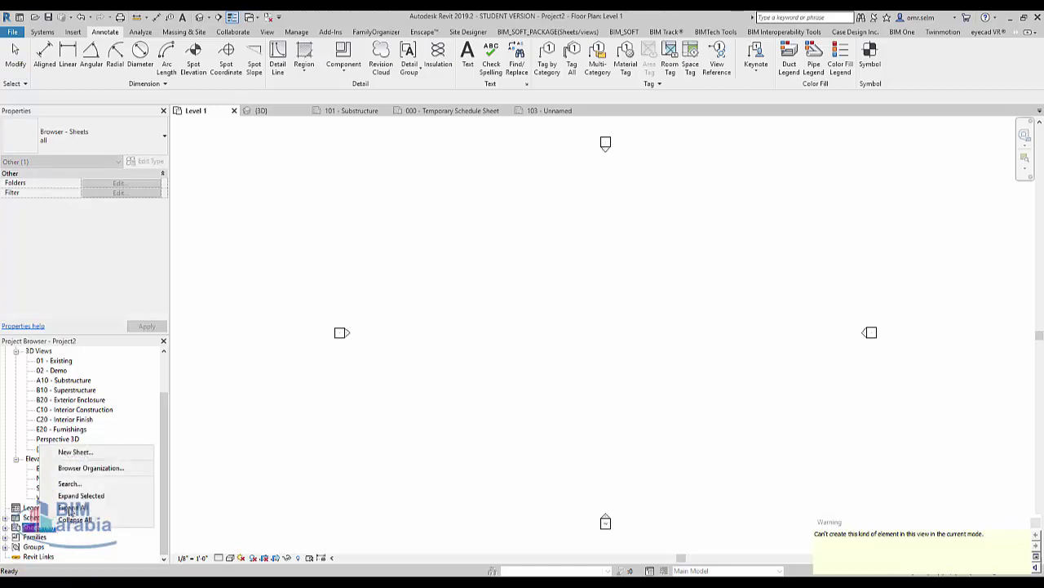
pyautogui.click(79, 451)
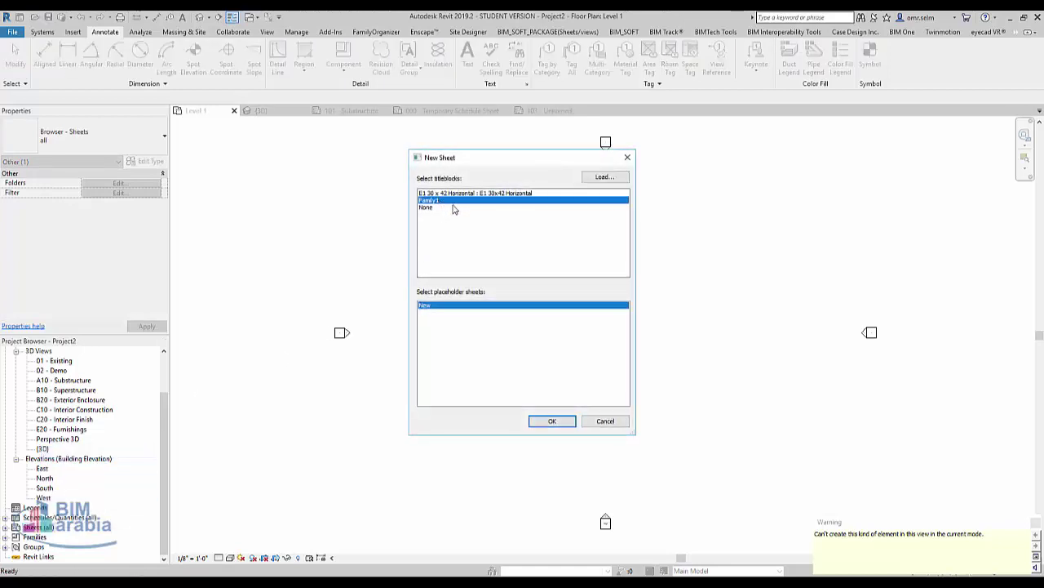
pyautogui.click(550, 422)
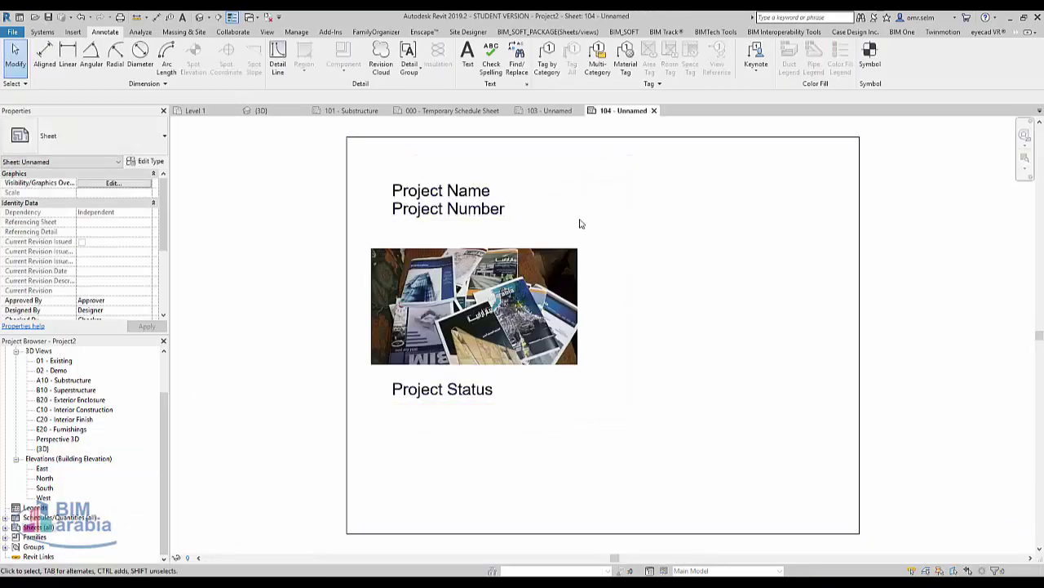
# Inspect the Project Name and Number label values on sheet 104's title block.
pyautogui.click(437, 198)
pyautogui.click(453, 201)
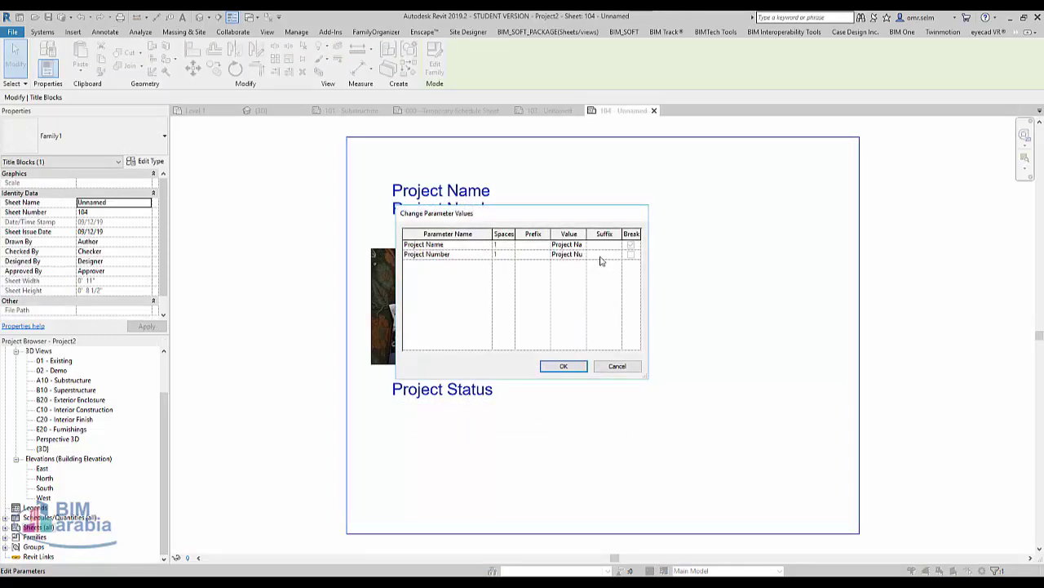
pyautogui.press('Escape')
pyautogui.press('Escape')
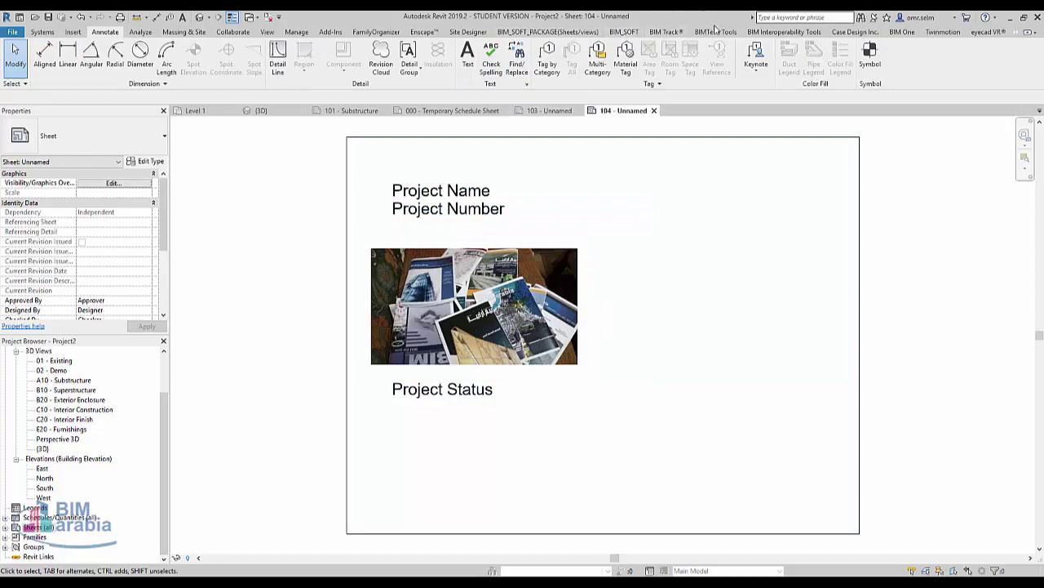
pyautogui.click(298, 33)
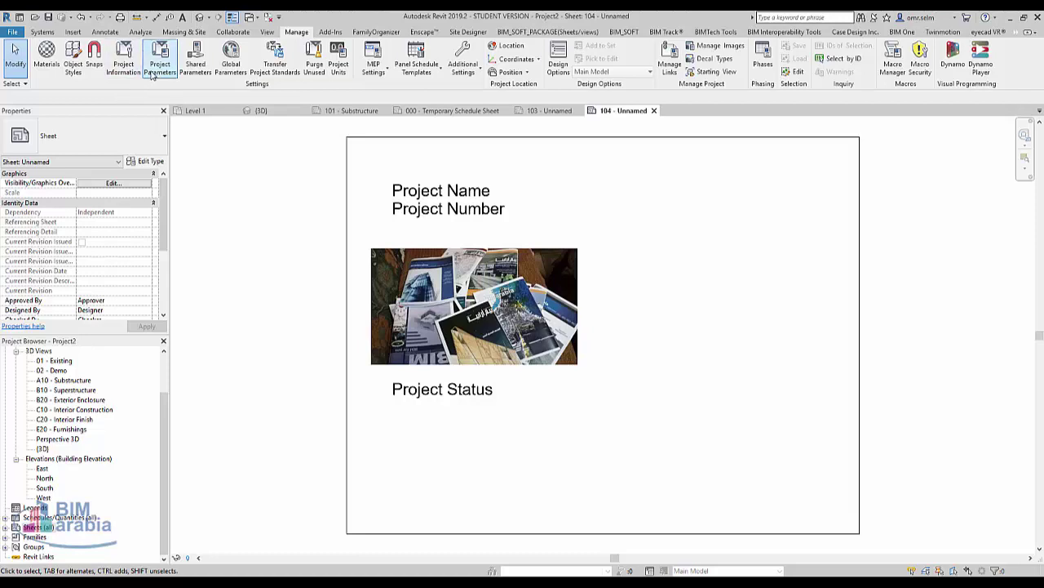
# In Project Information, set Project Name to oasd and Project Number to 313.
pyautogui.click(123, 64)
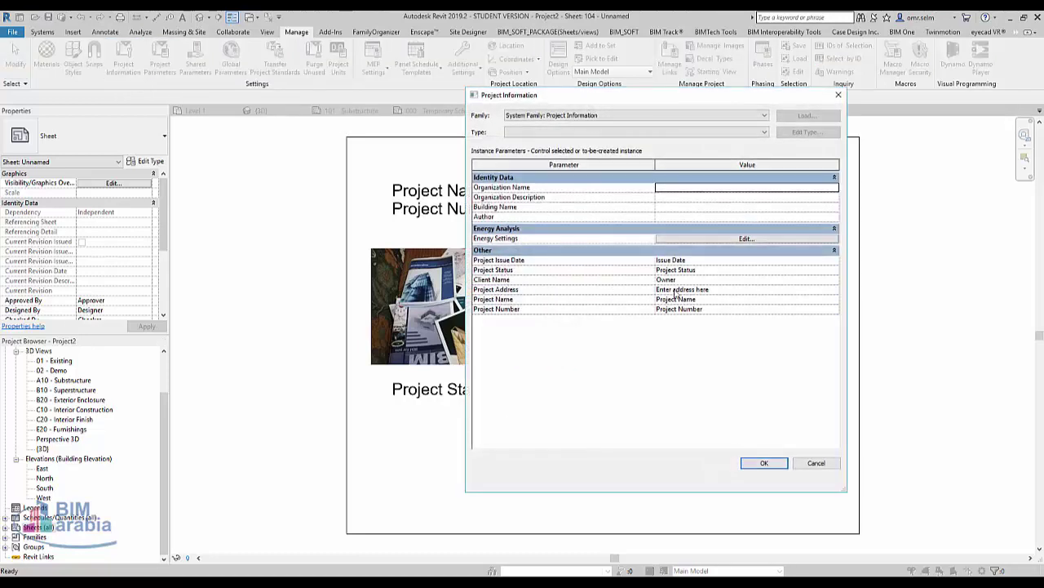
pyautogui.click(723, 303)
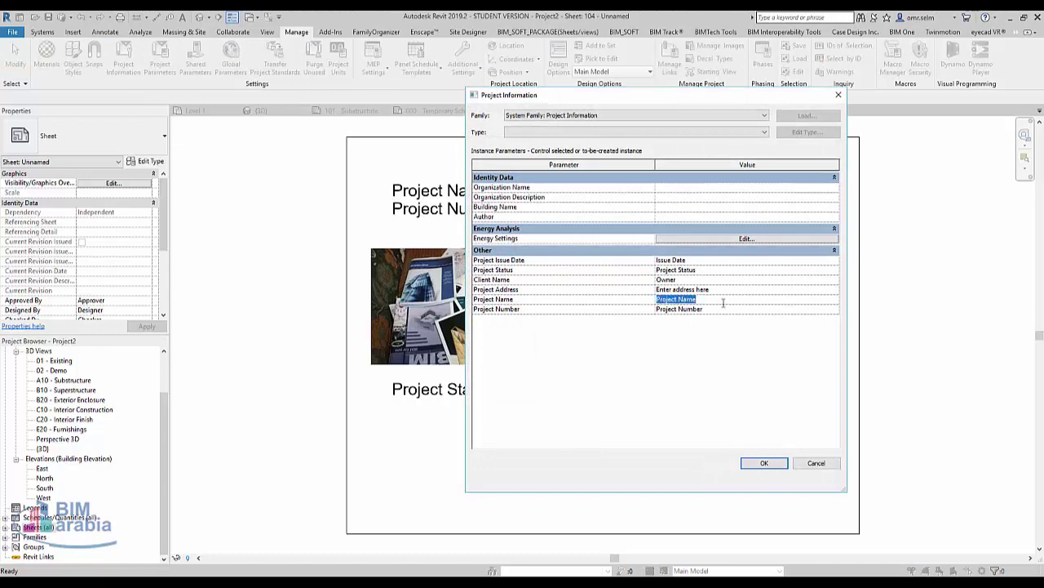
pyautogui.write('oasd')
pyautogui.click(723, 309)
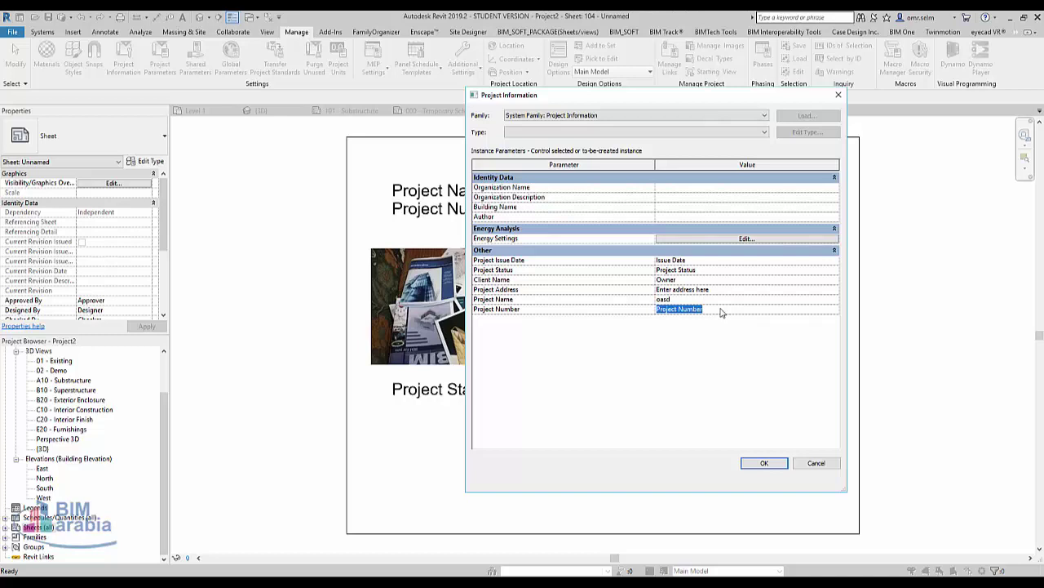
pyautogui.write('313')
pyautogui.click(785, 462)
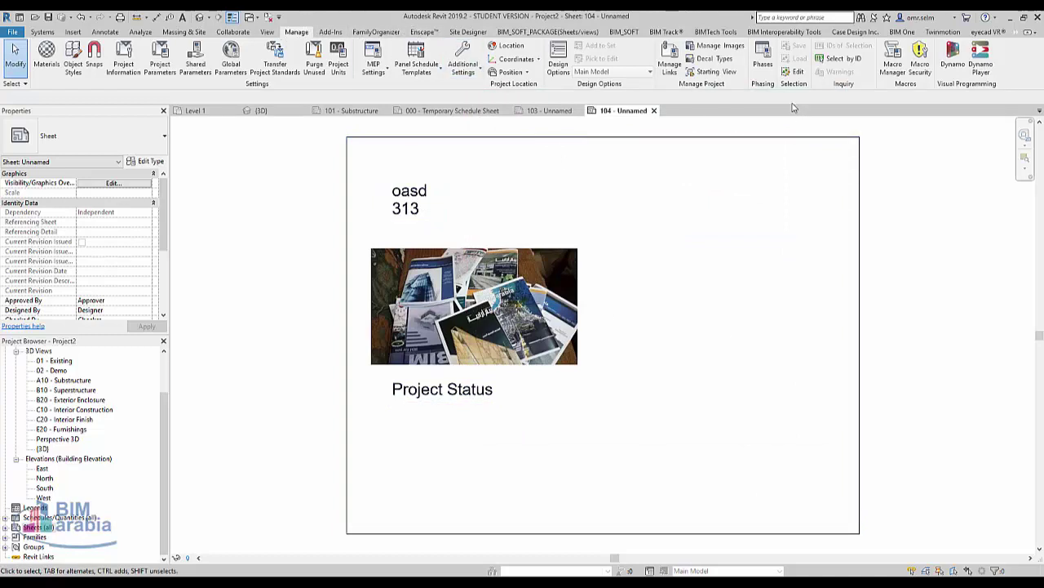
pyautogui.click(710, 71)
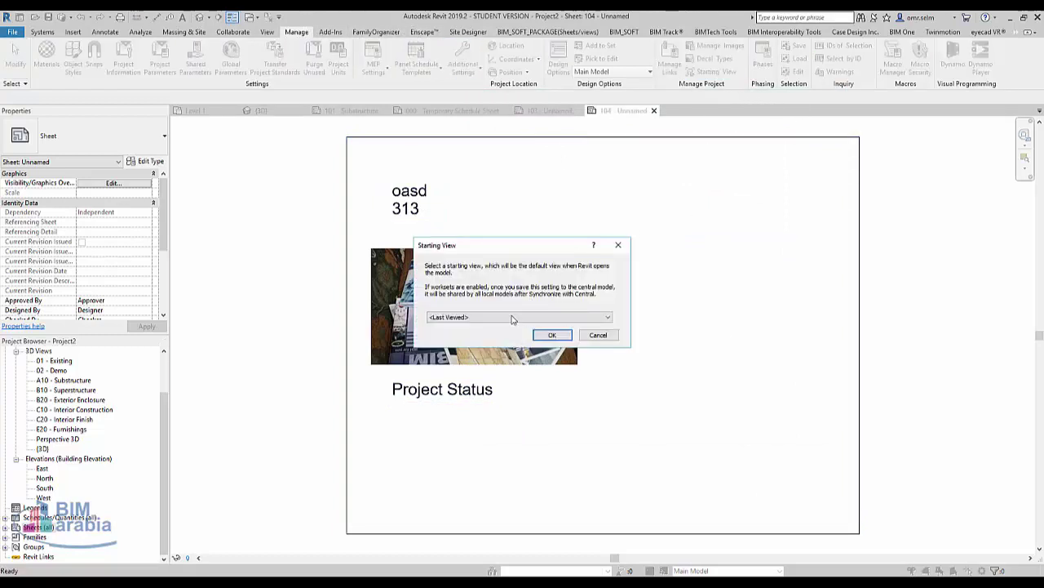
# Set the starting view to Sheet: 104 - Unnamed.
pyautogui.click(514, 318)
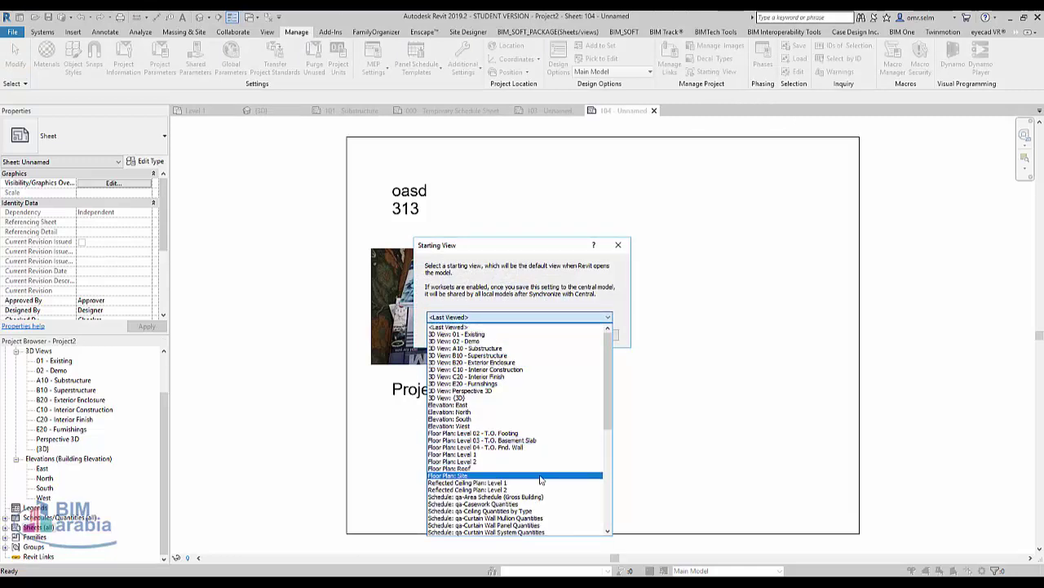
pyautogui.scroll(-3, 540, 480)
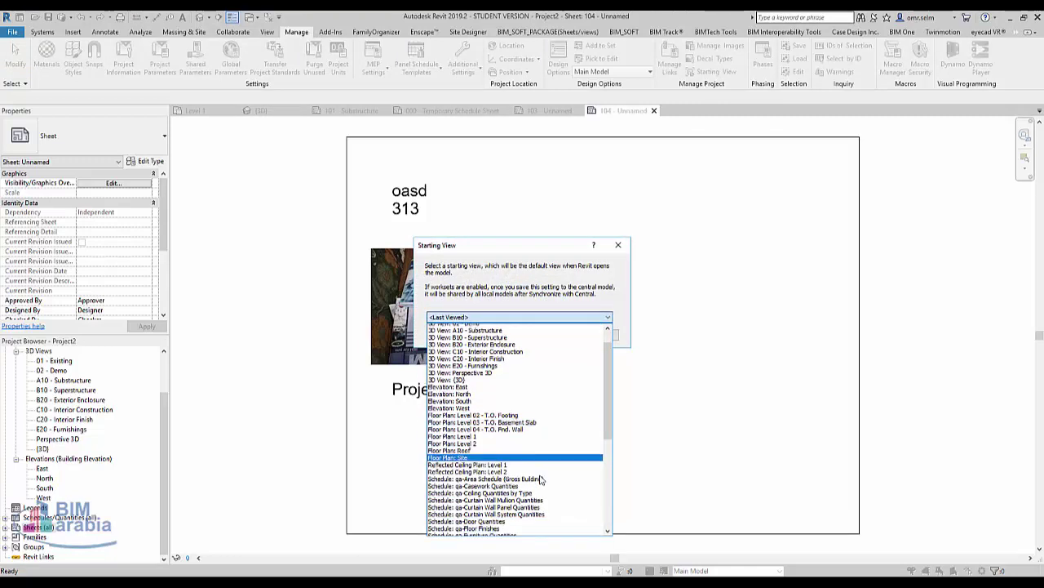
pyautogui.scroll(-3, 540, 480)
pyautogui.scroll(-3, 539, 482)
pyautogui.scroll(-2, 539, 484)
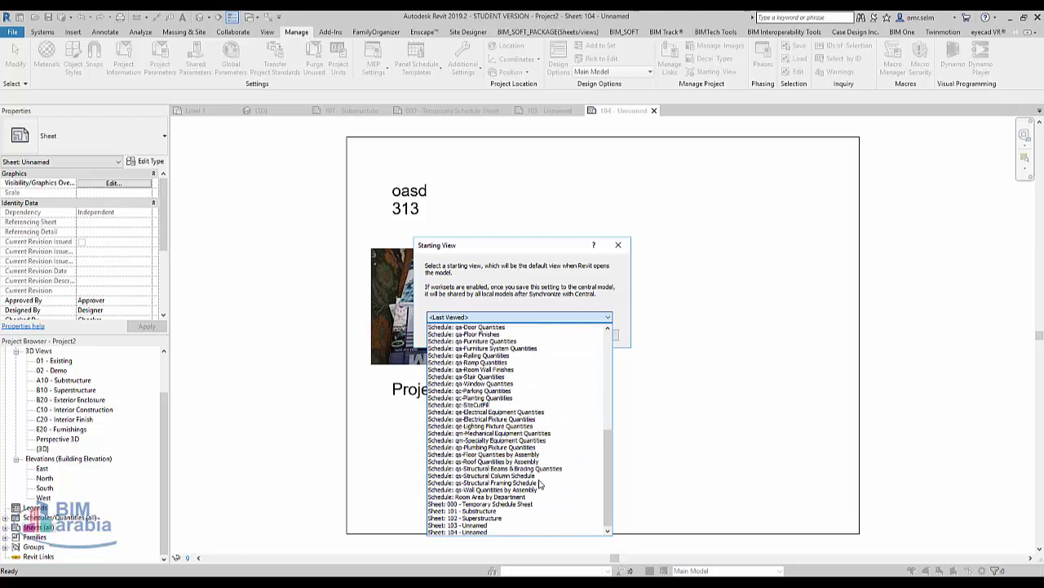
pyautogui.click(522, 532)
pyautogui.click(554, 335)
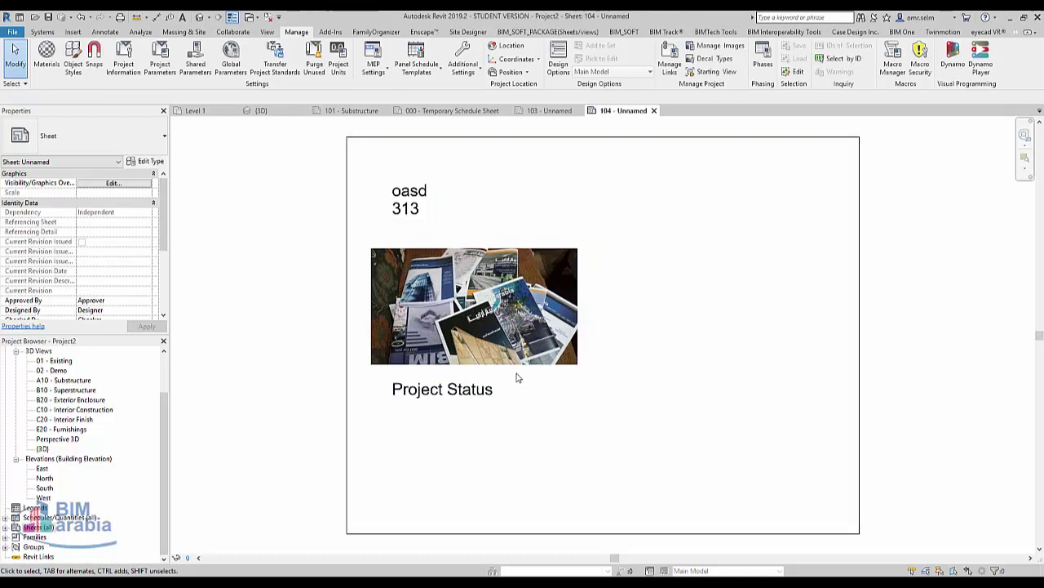
pyautogui.click(858, 213)
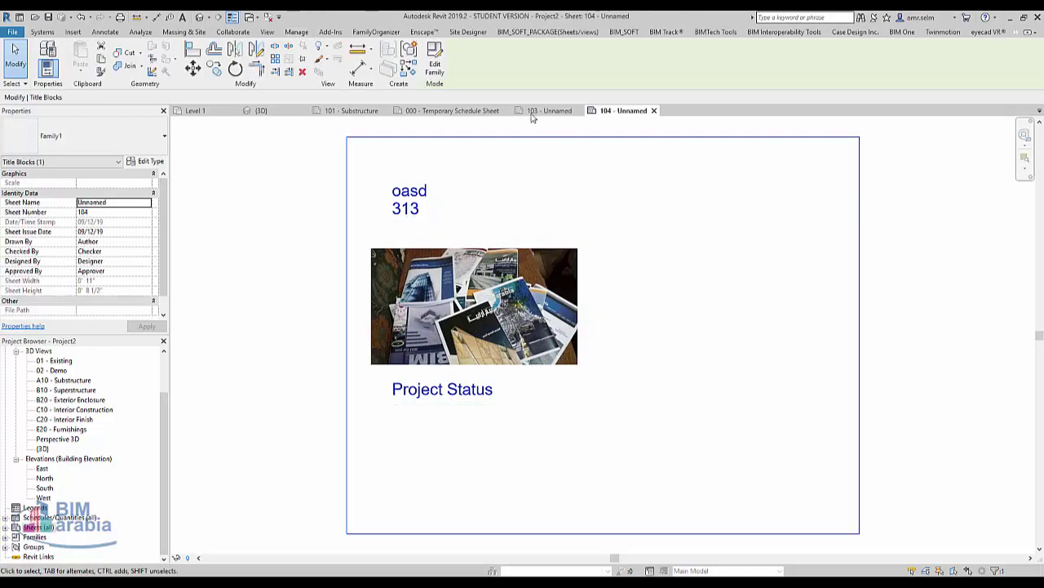
# Reopen the sheet's Family1 title block in the Family Editor via Edit Family.
pyautogui.click(445, 67)
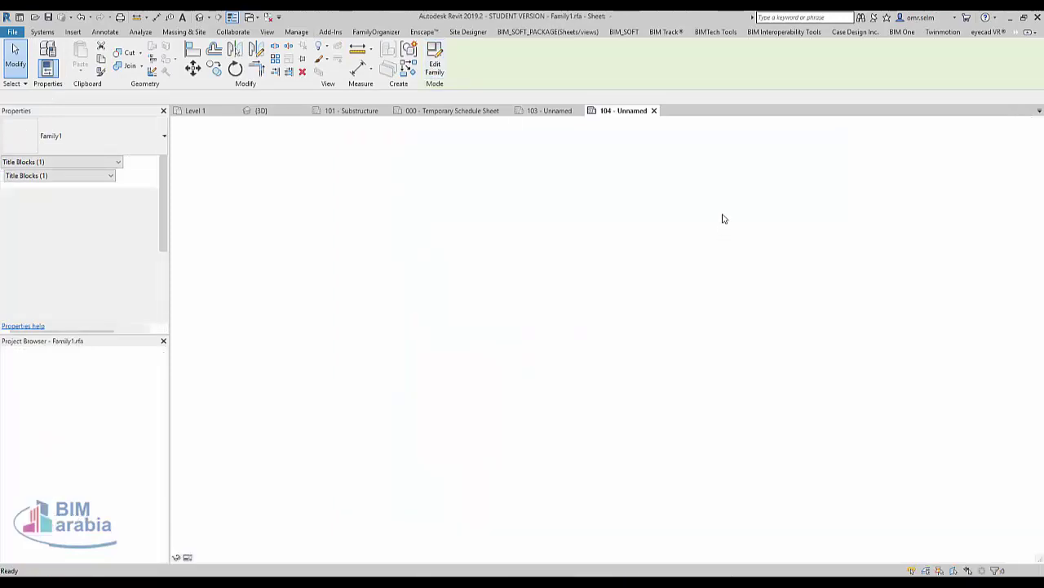